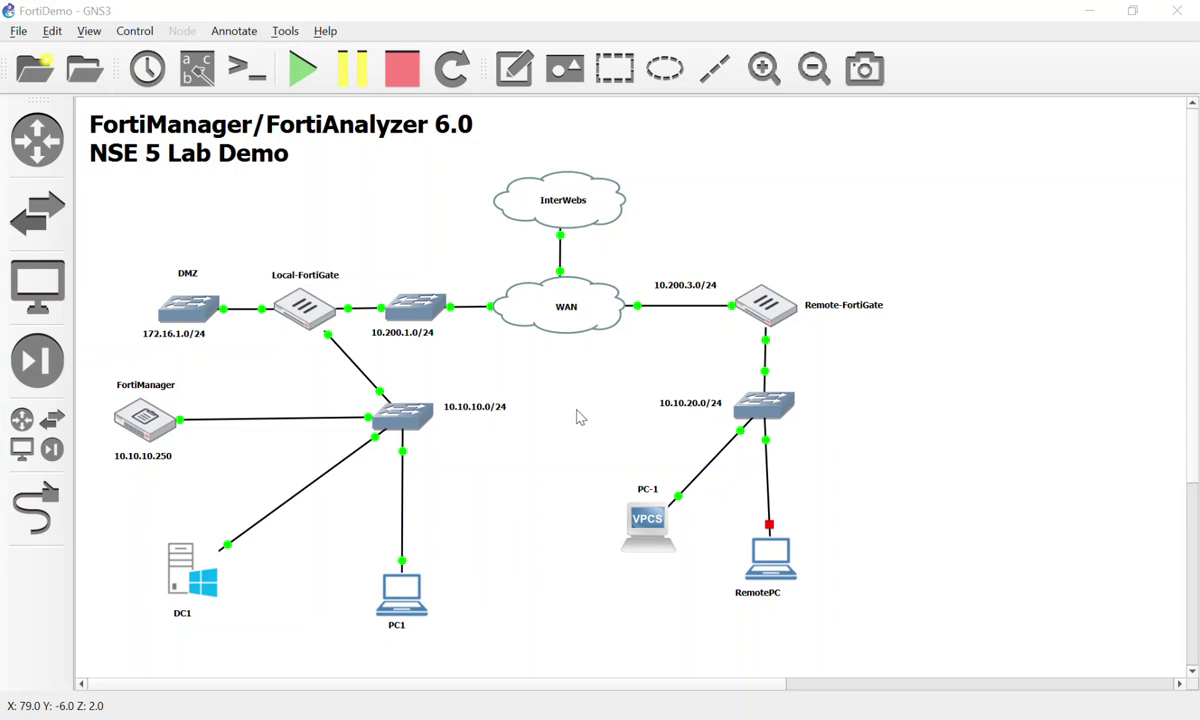
Step: From the PC1 console, show Local-FortiGate-Initial's IPv4 Policy in FortiManager's Policy & Objects
double_click(385, 575)
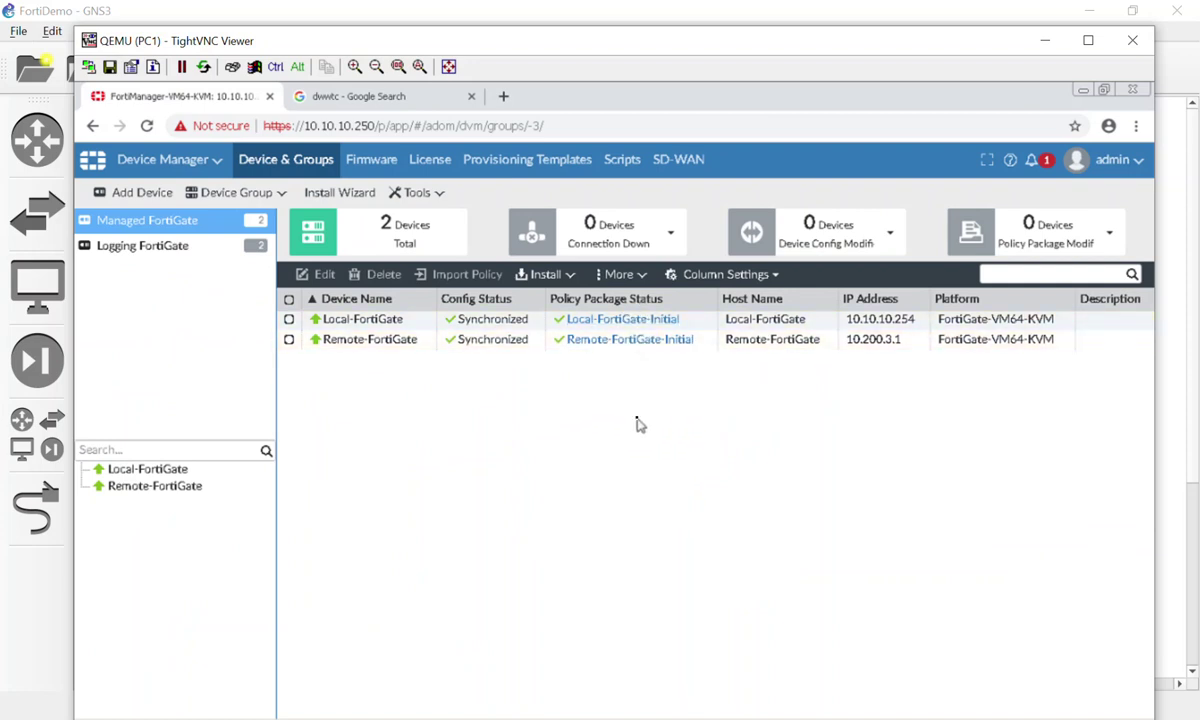
click(178, 172)
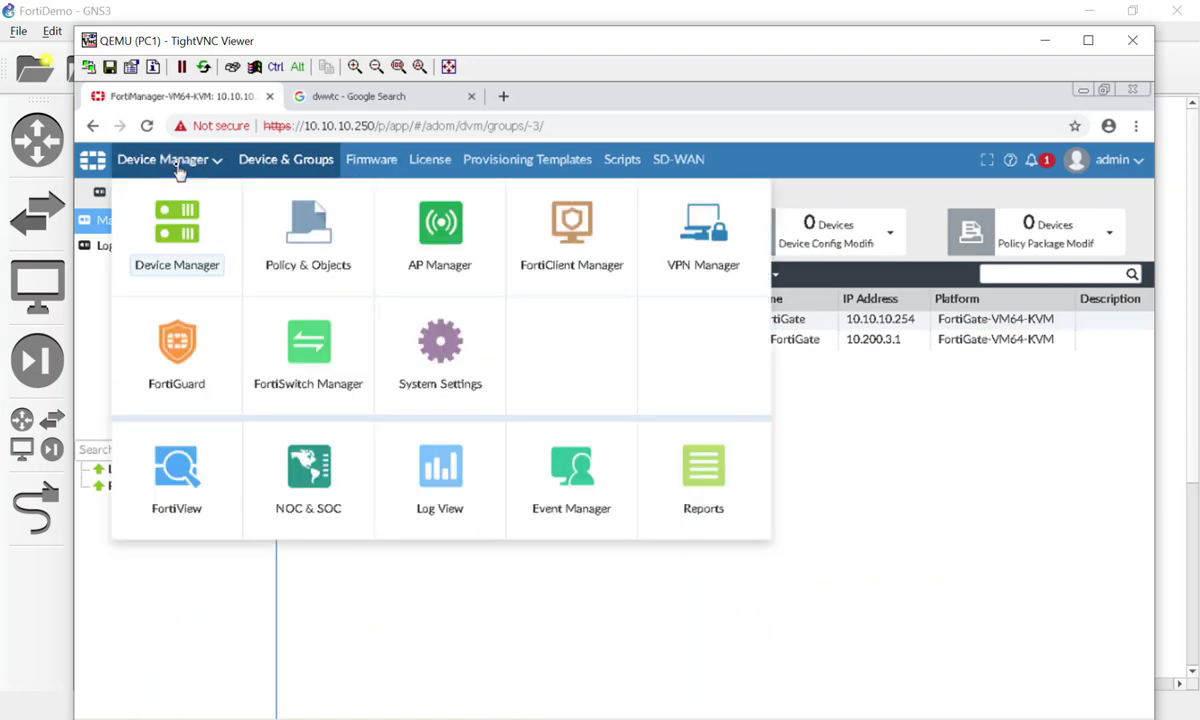
click(290, 225)
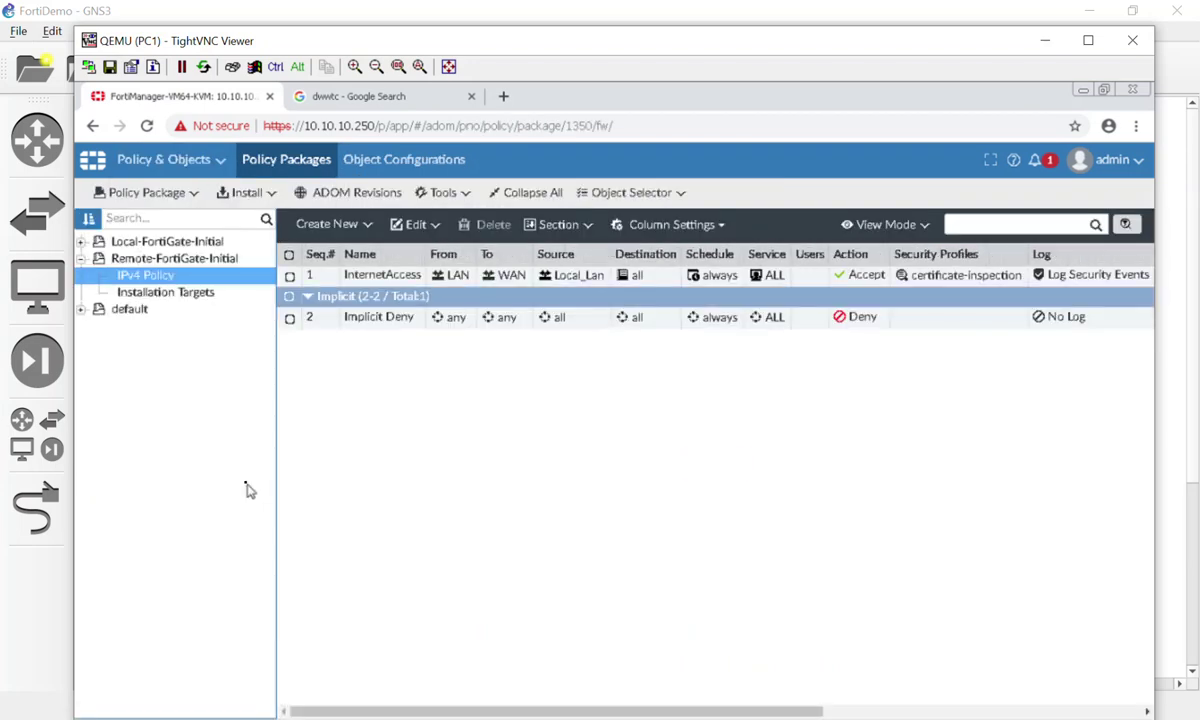
click(165, 244)
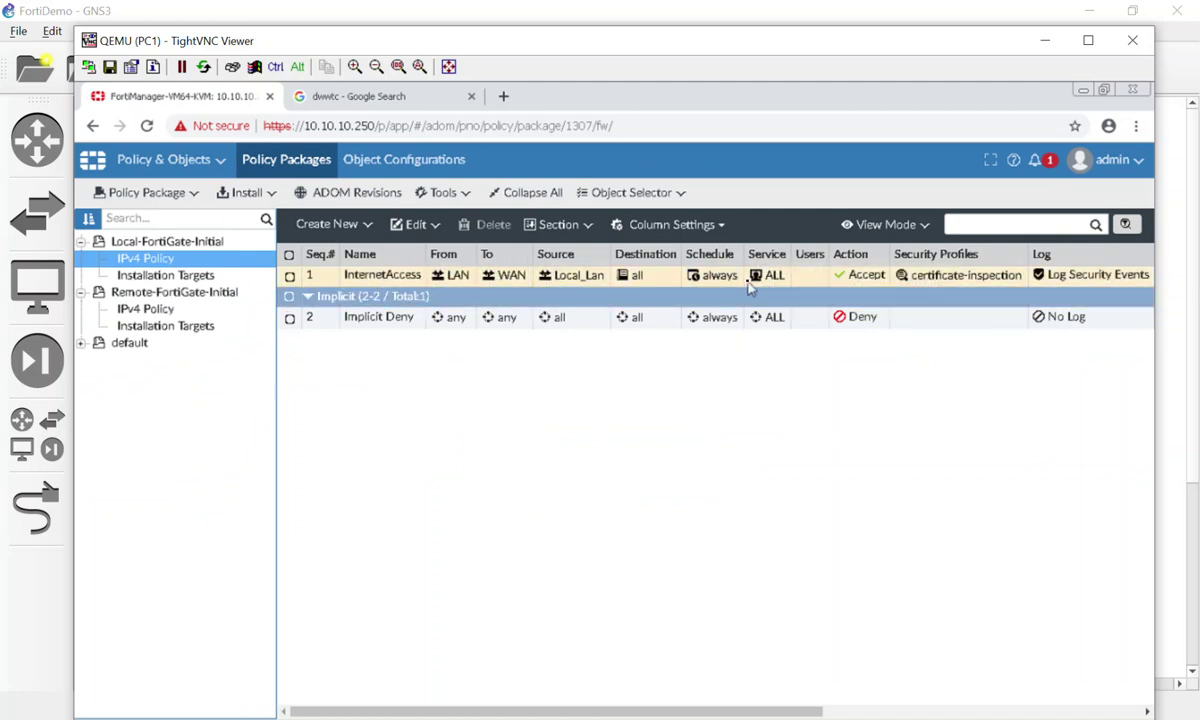
right_click(183, 242)
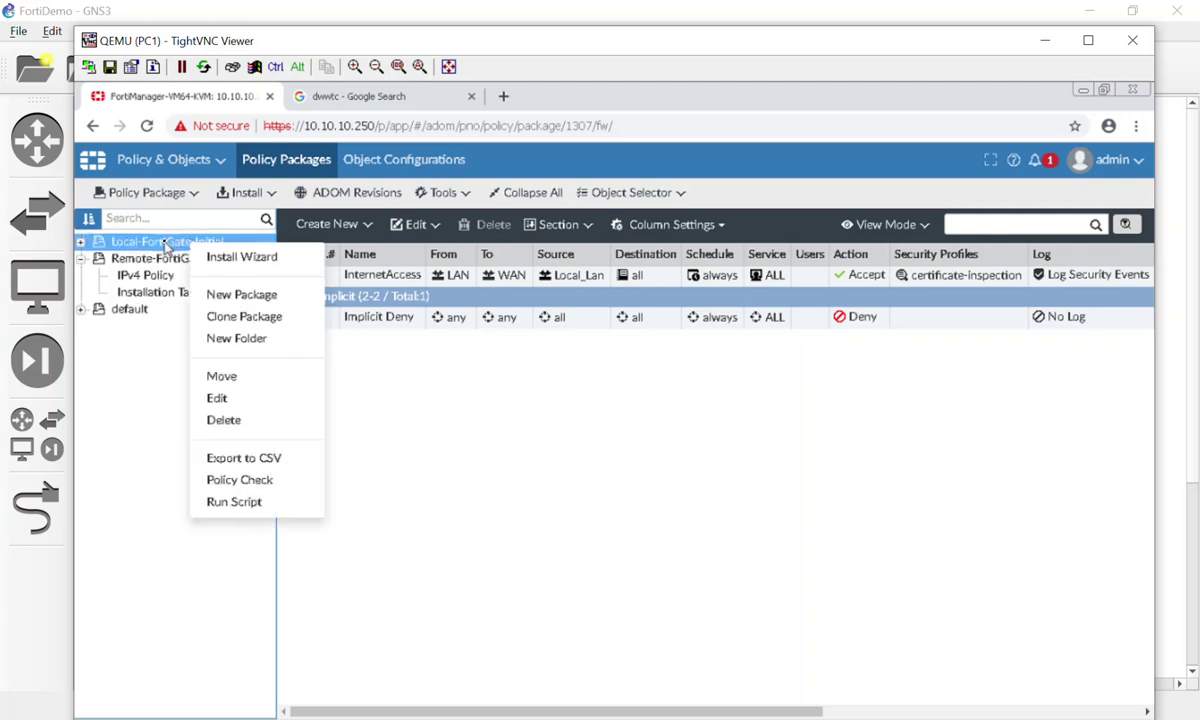
Step: Clone the Local-FortiGate-Initial package as 'AntiVirus' and display its IPv4 Policy
click(252, 317)
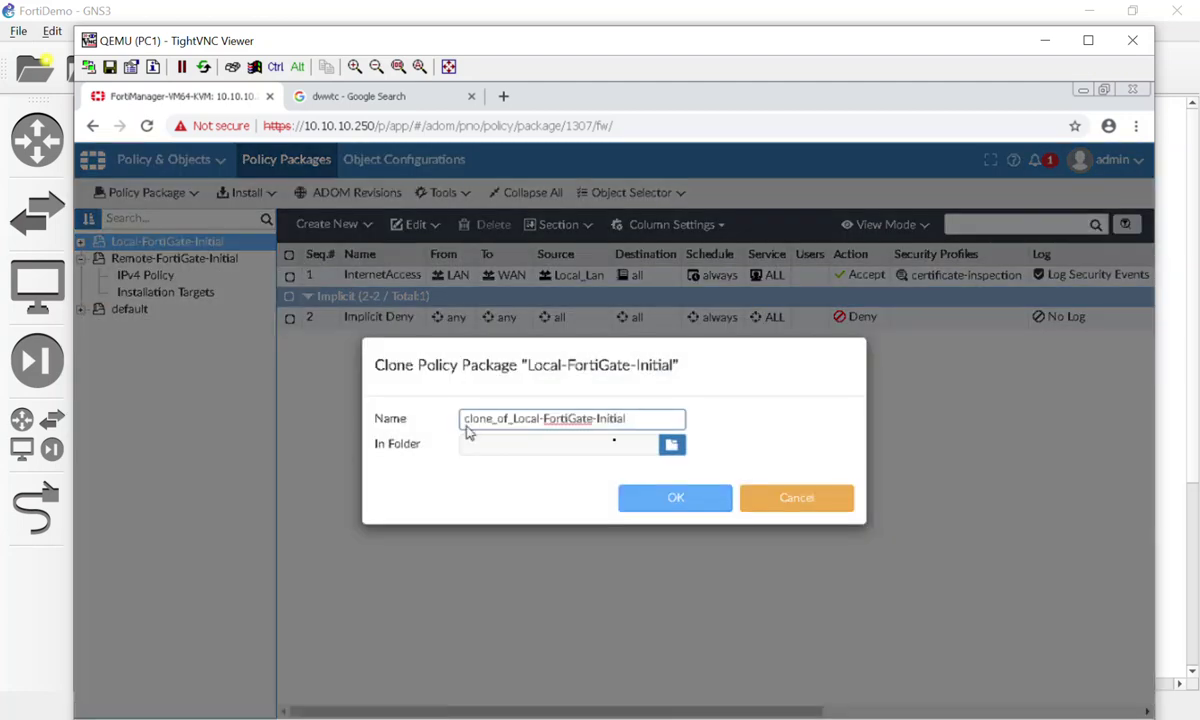
drag(616, 412, 380, 425)
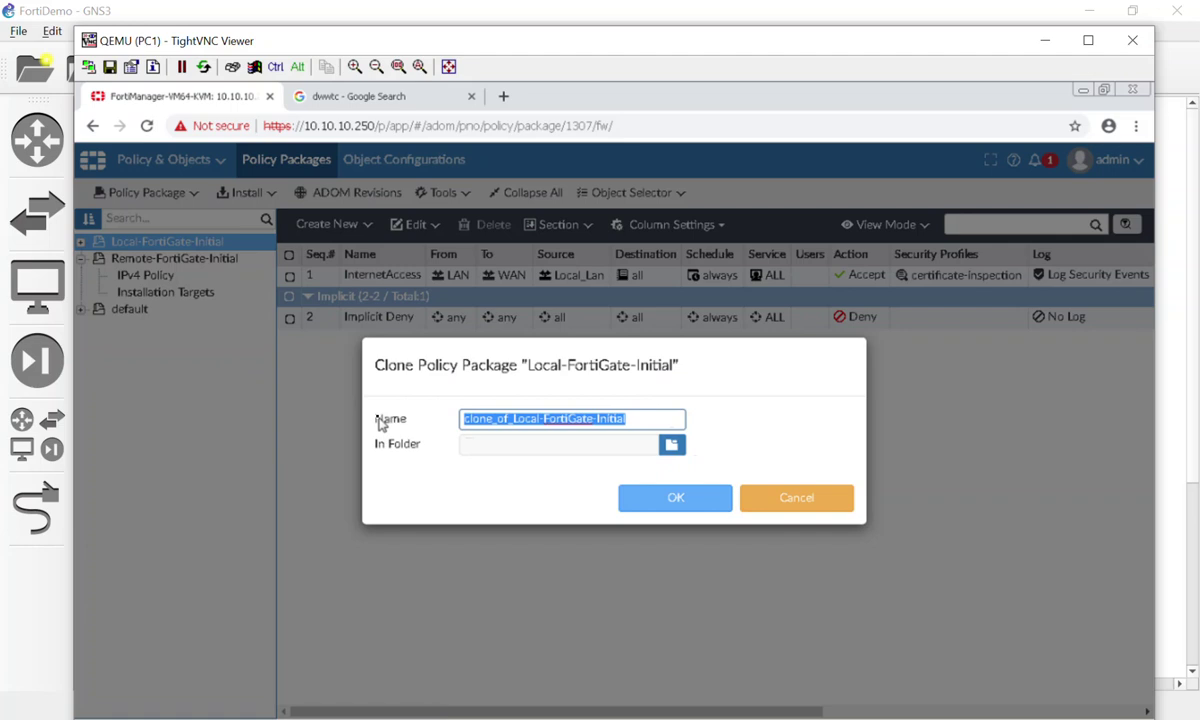
text(Anti)
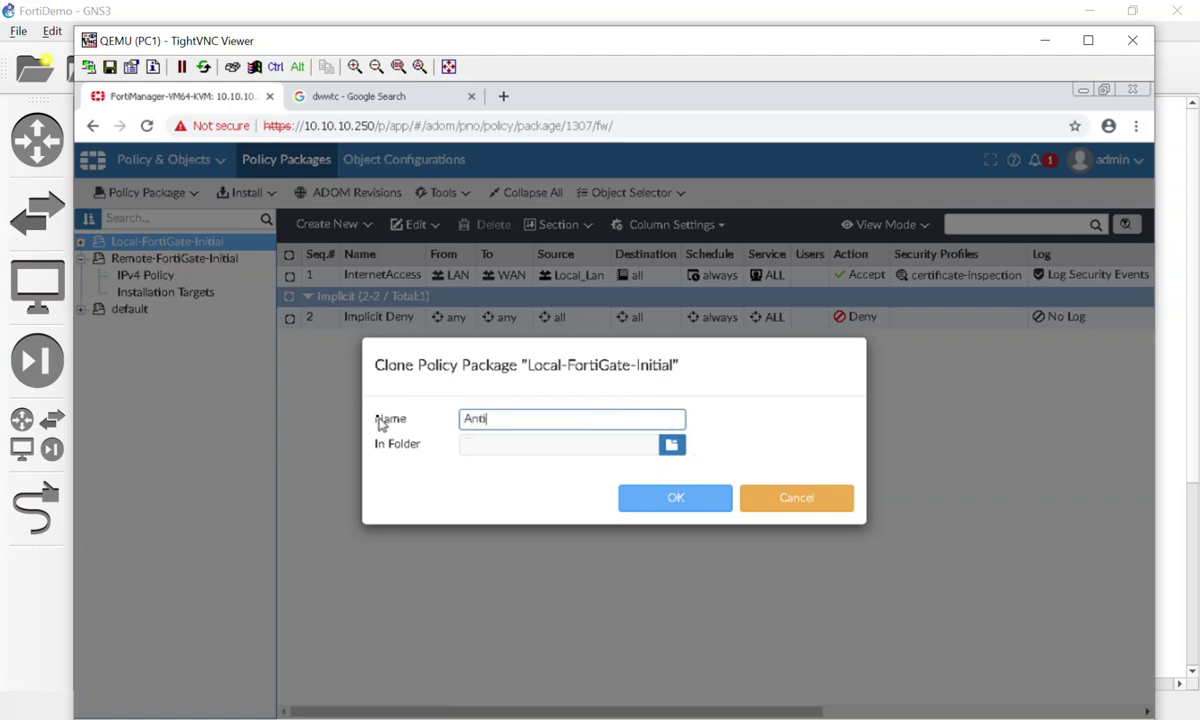
text(Virus)
click(676, 500)
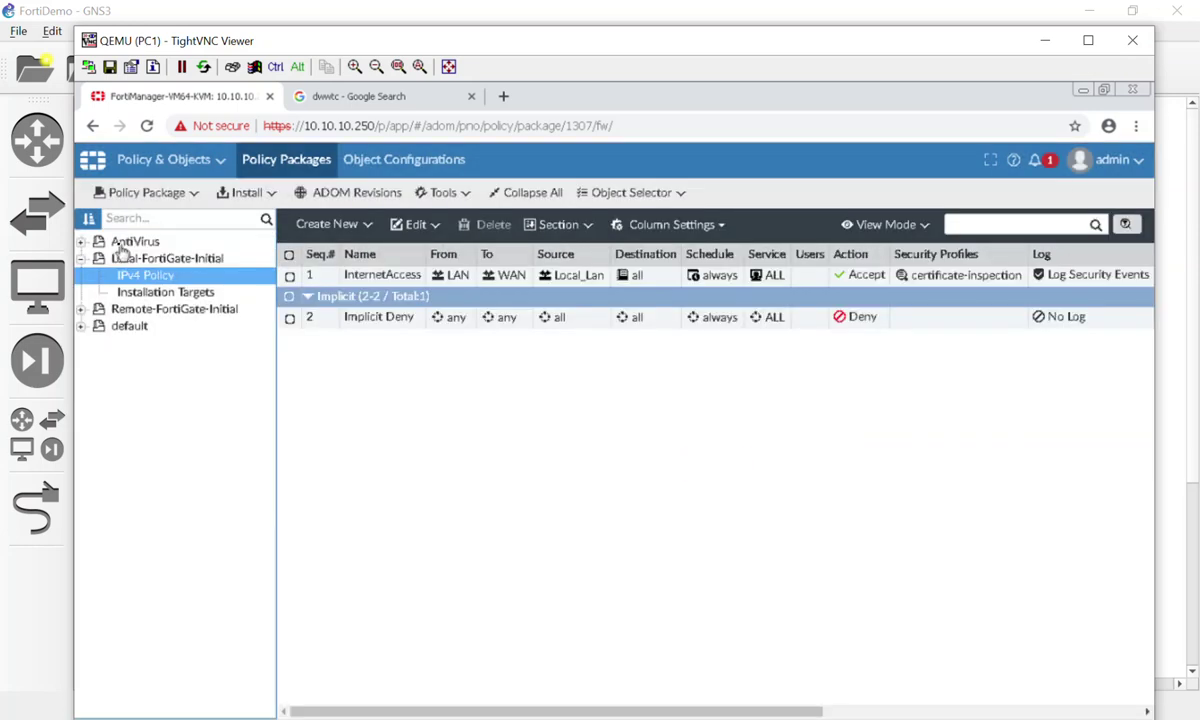
click(97, 242)
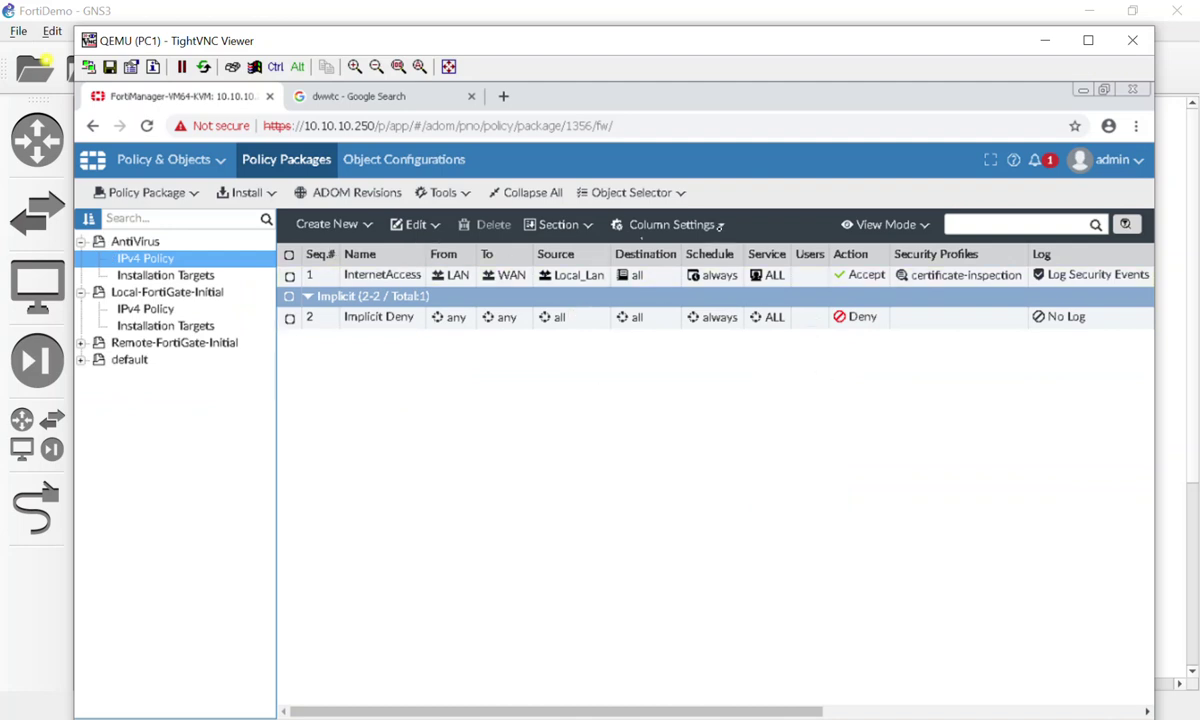
double_click(956, 277)
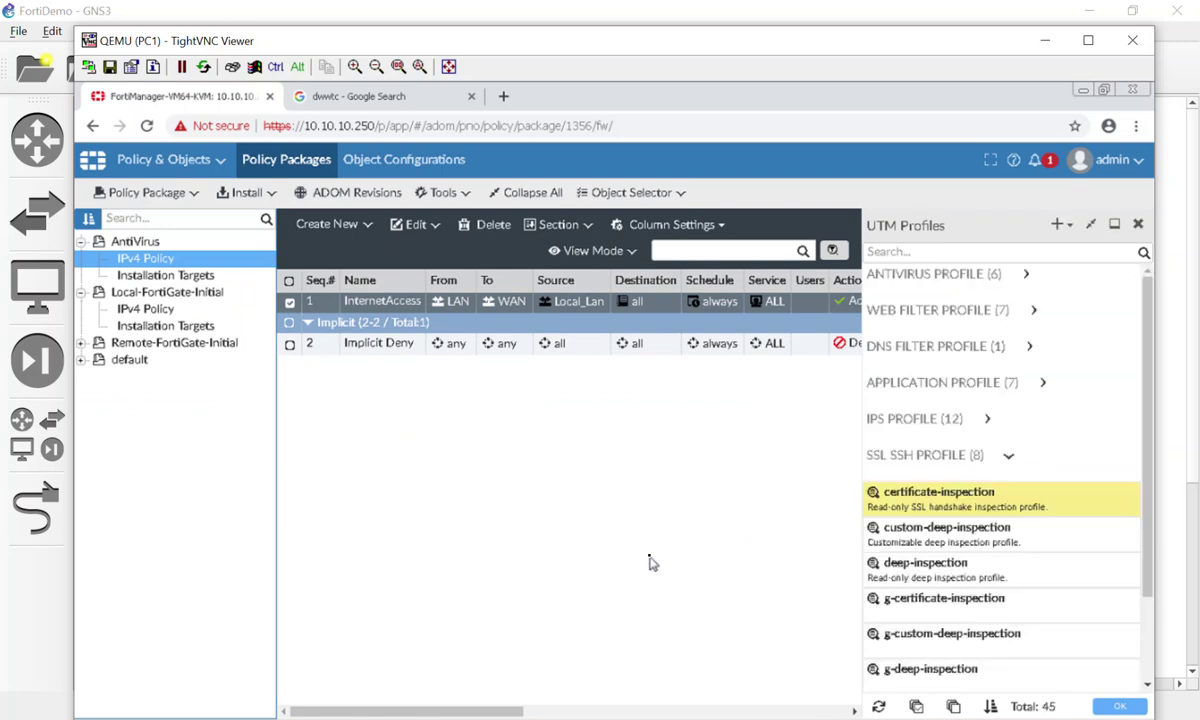
Step: Add the default antivirus profile to the AntiVirus package's InternetAccess rule
scroll(990, 545, down, 1)
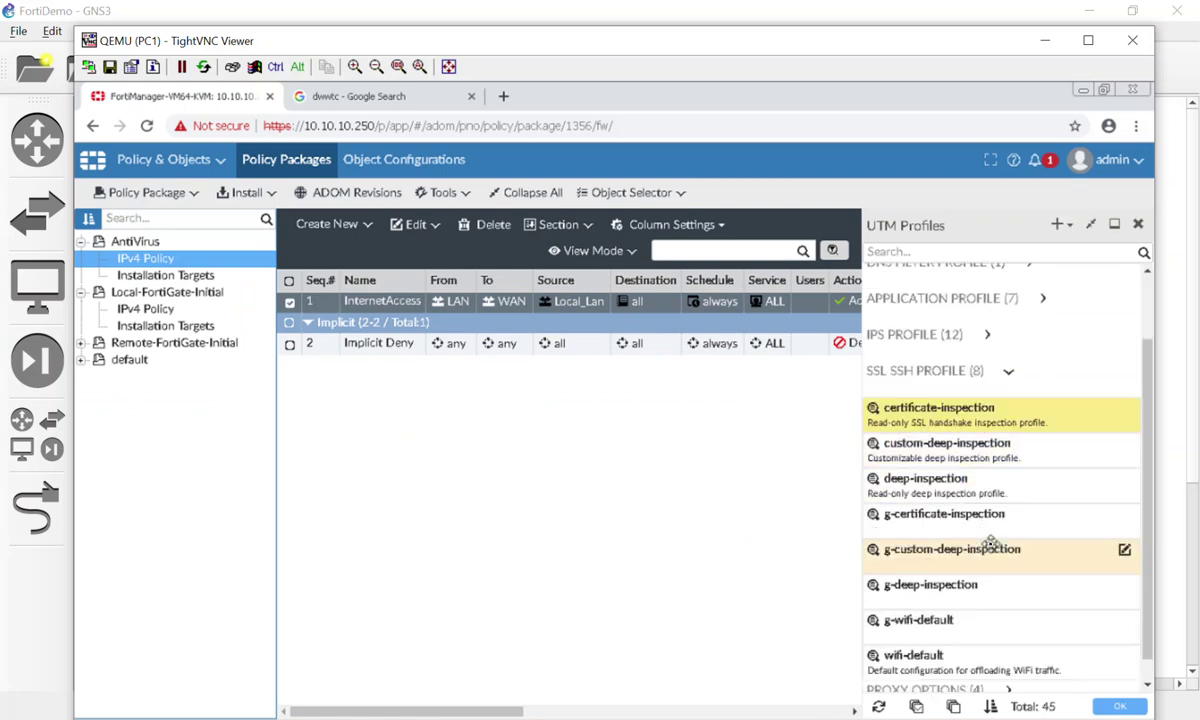
scroll(990, 545, up, 2)
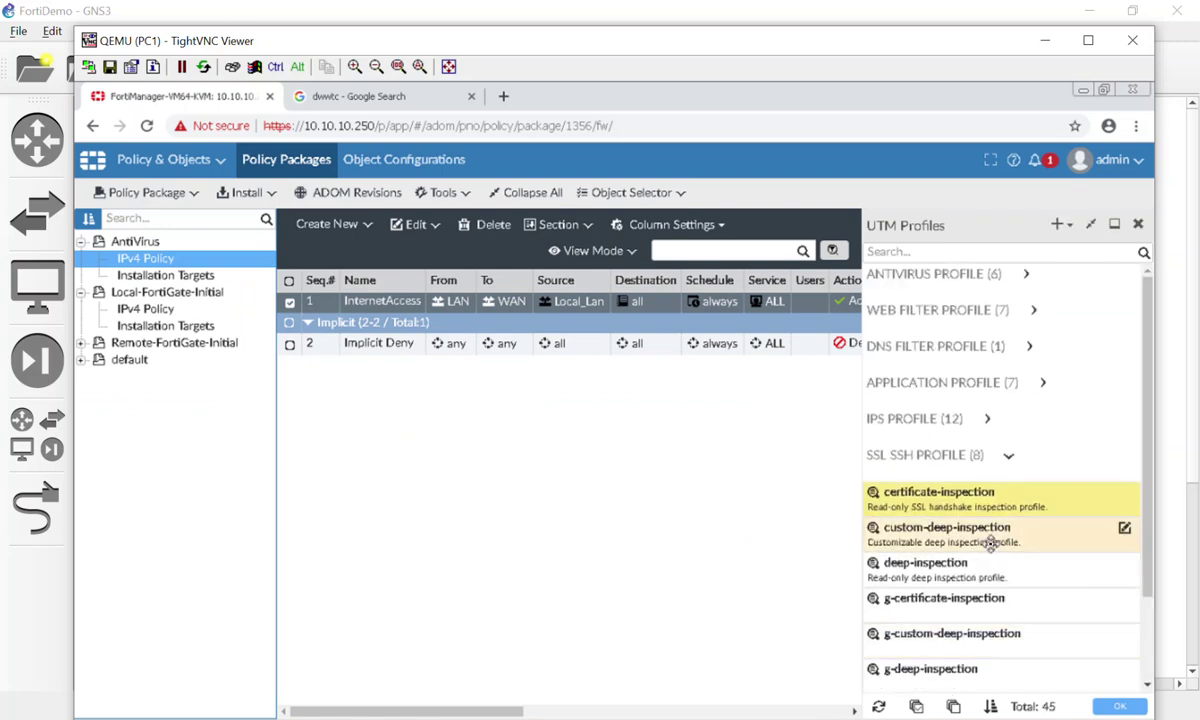
click(977, 276)
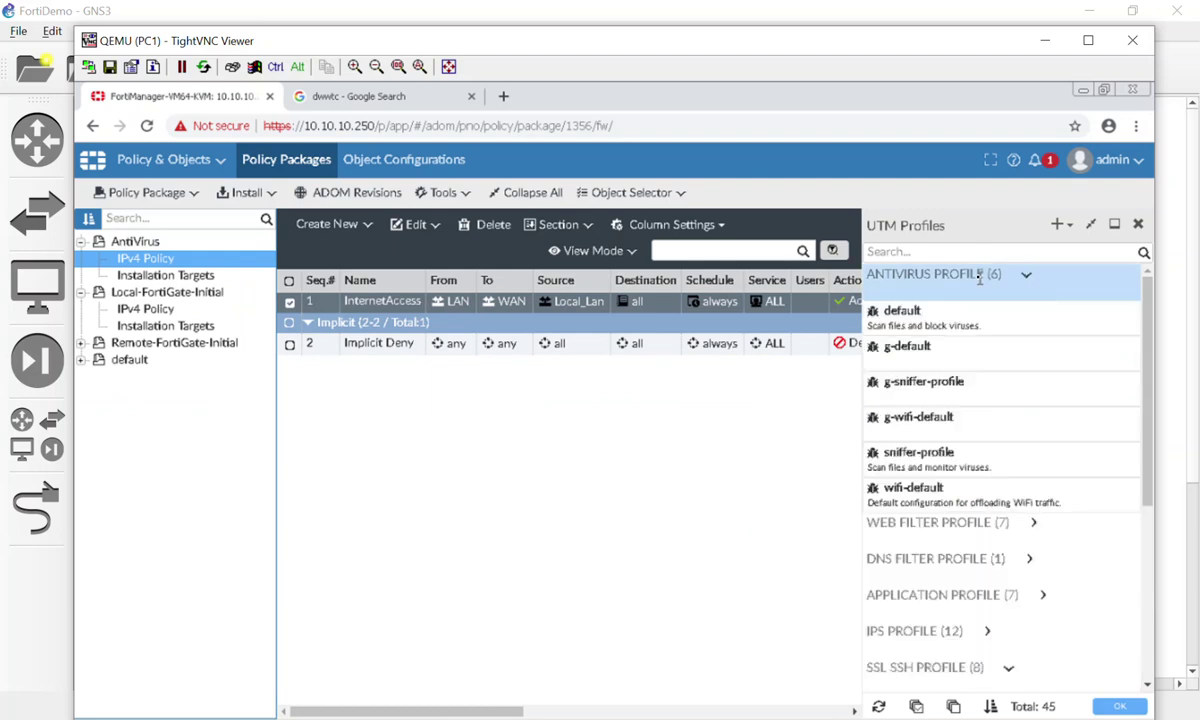
click(910, 319)
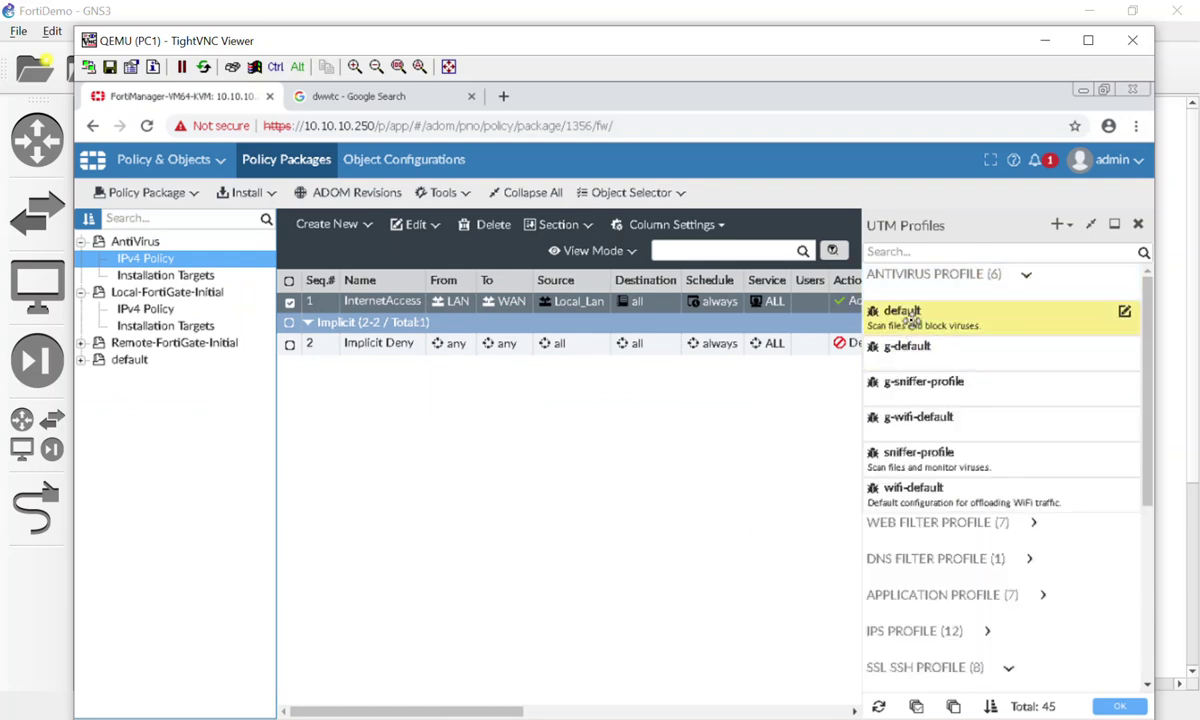
click(1118, 706)
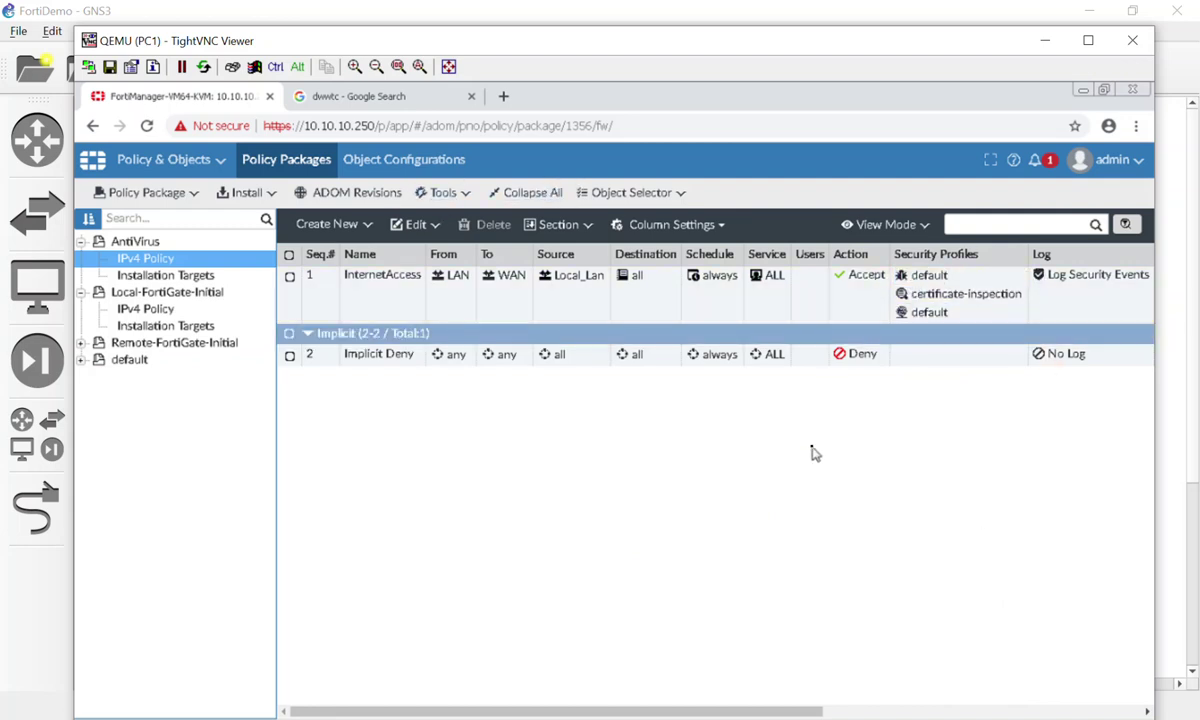
Step: Review and save the default AntiVirus profile under Object Configurations > Security Profiles
click(409, 167)
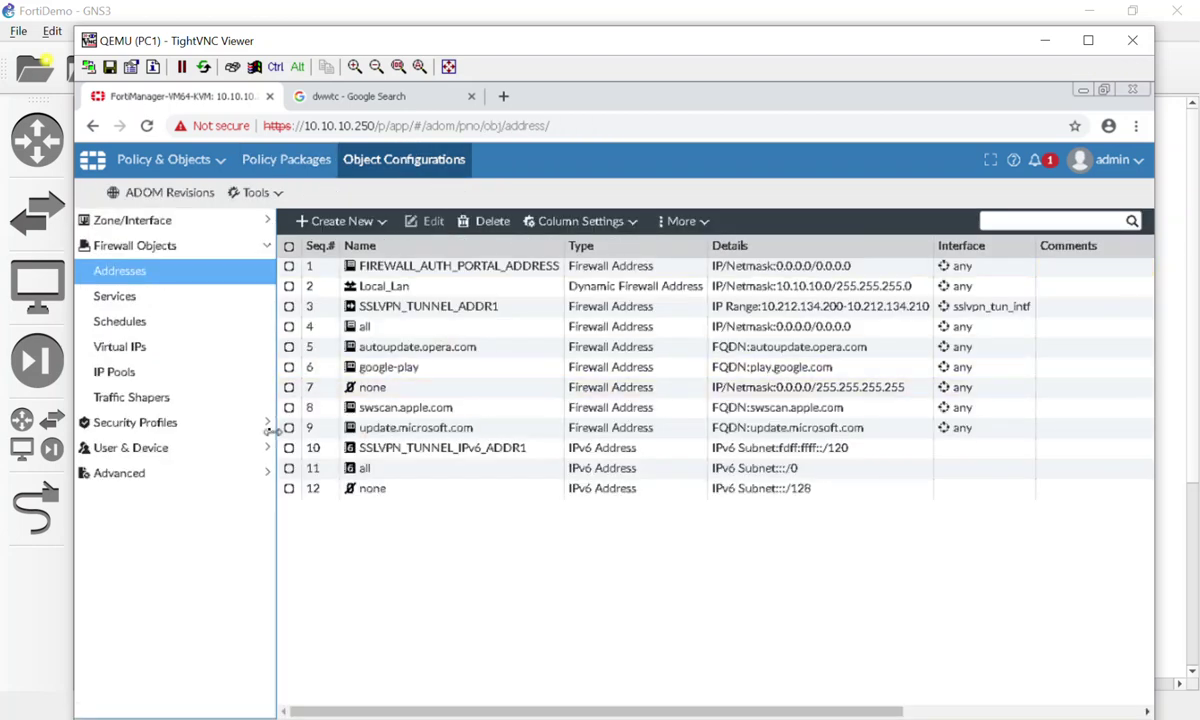
click(257, 430)
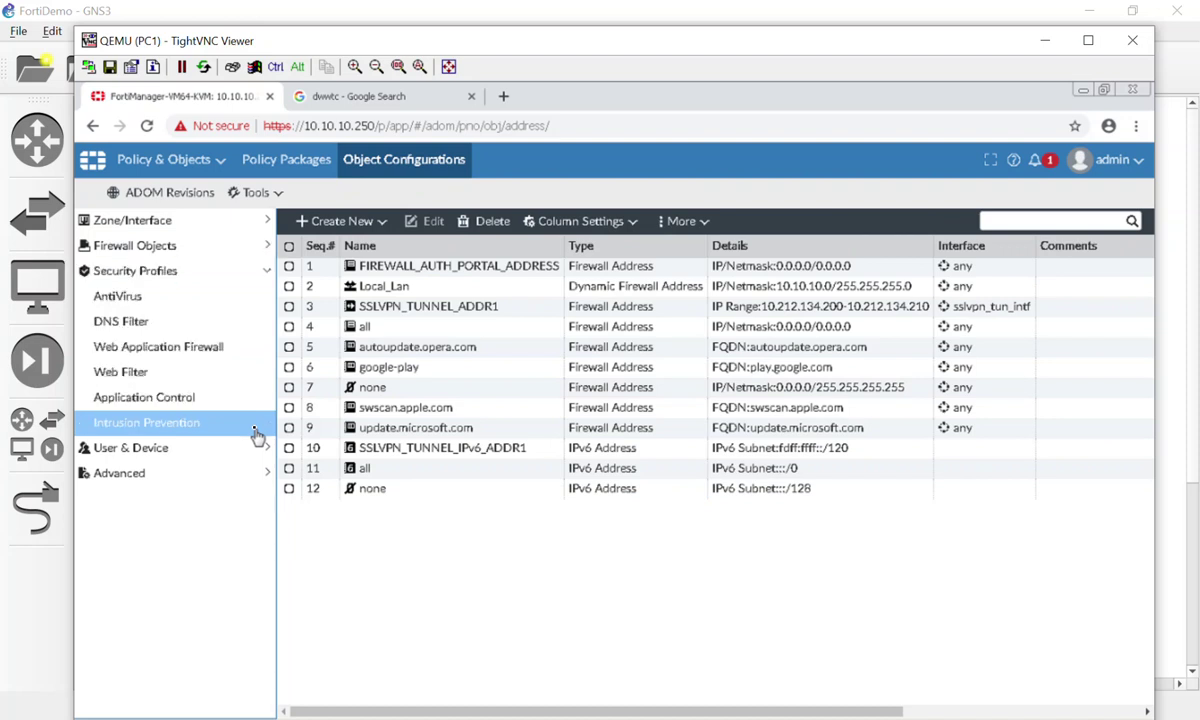
click(258, 296)
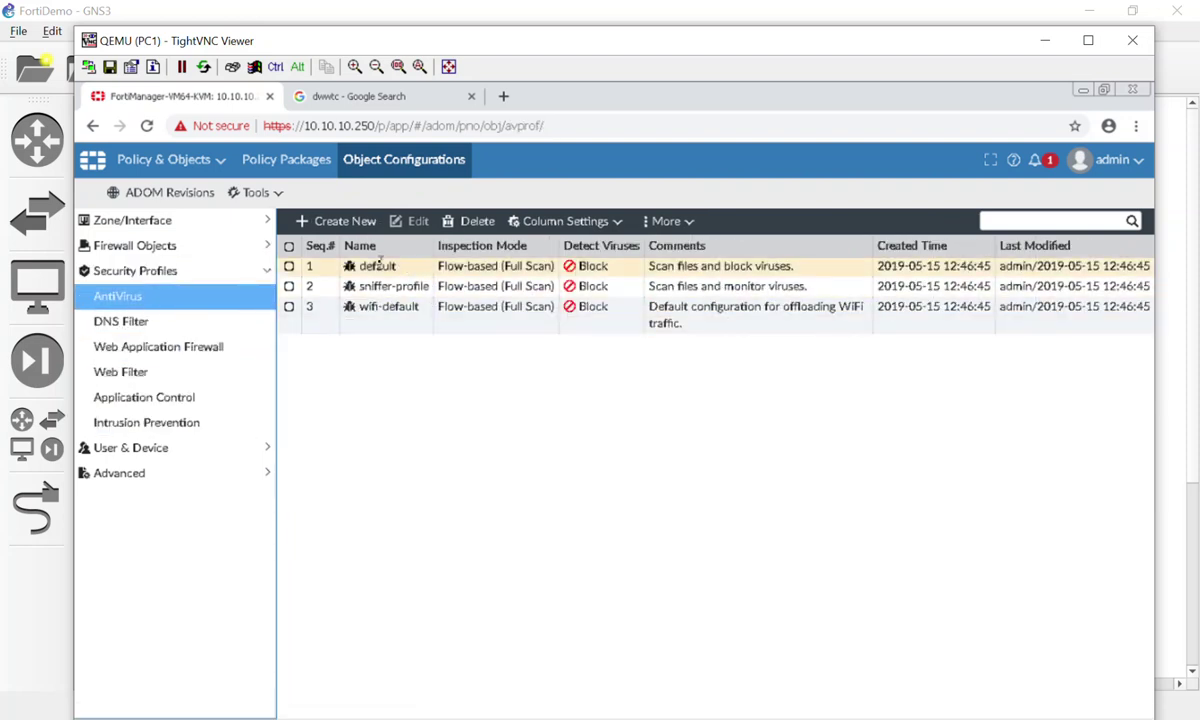
double_click(598, 264)
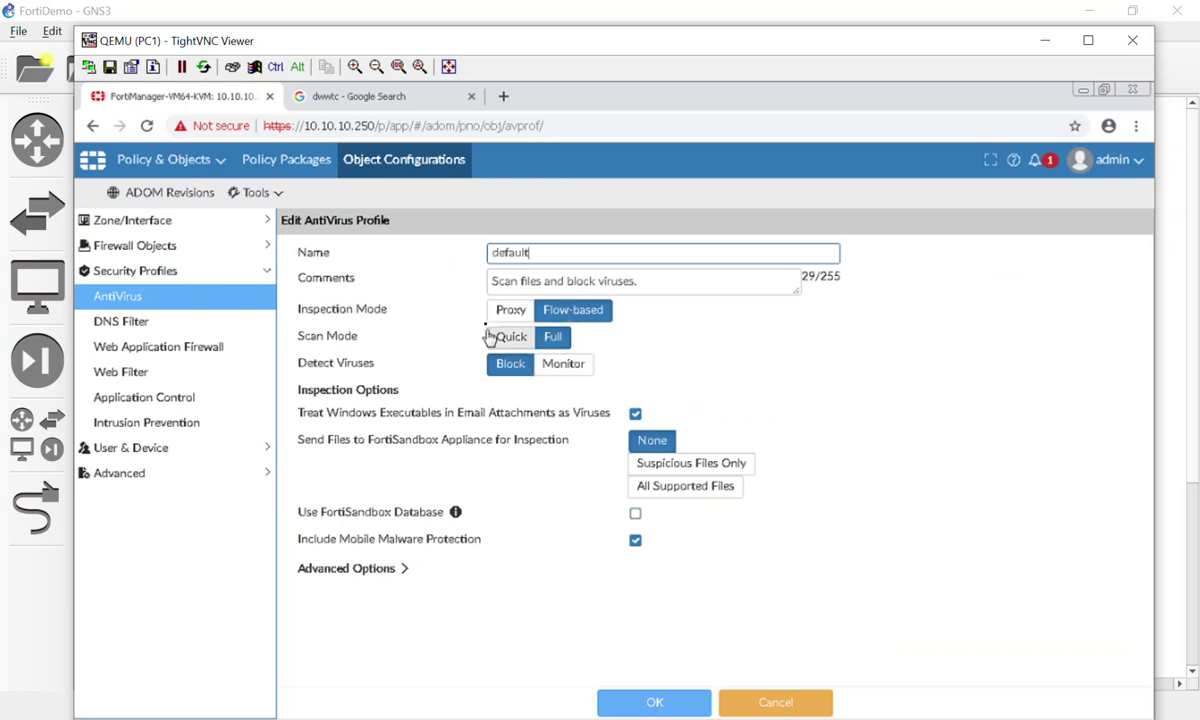
click(620, 702)
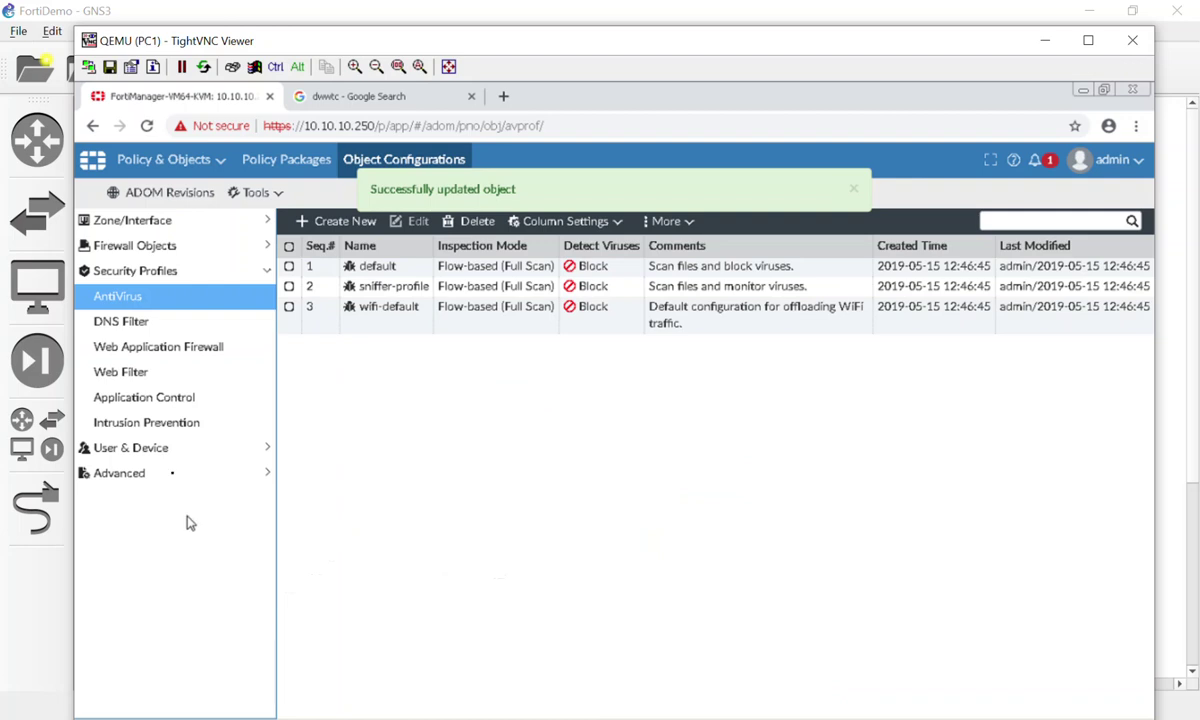
Step: Browse the Advanced object section and bring up the More options menu
click(135, 470)
click(142, 328)
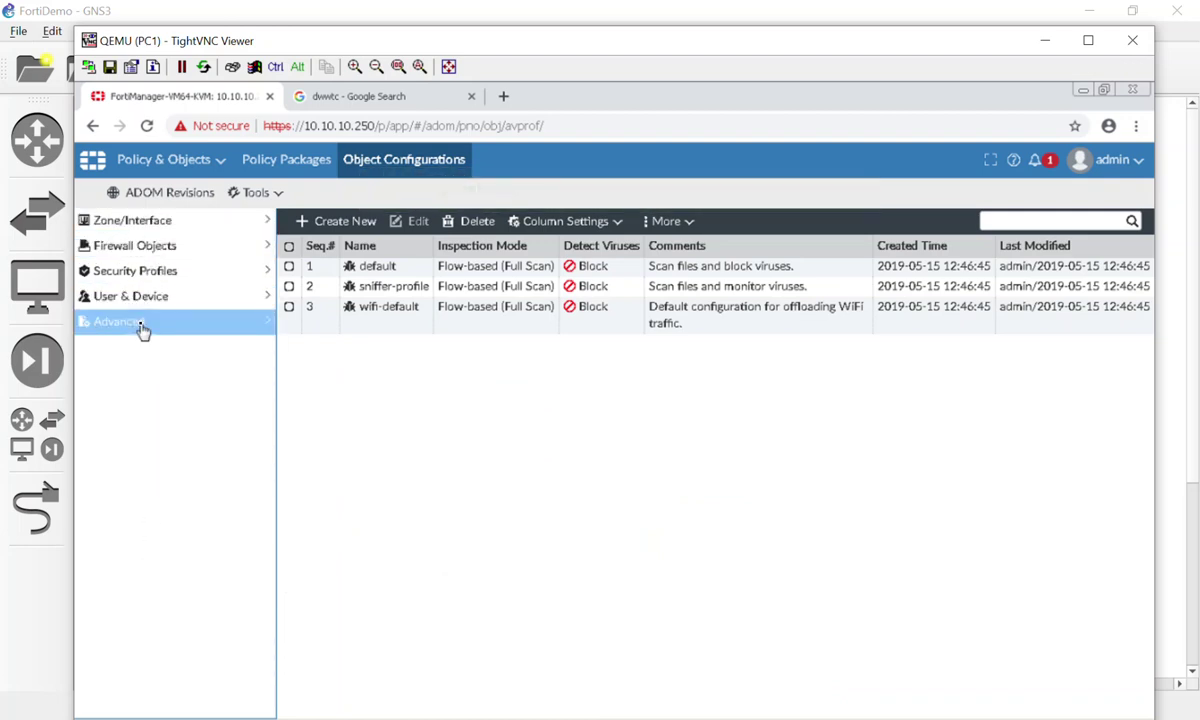
click(141, 224)
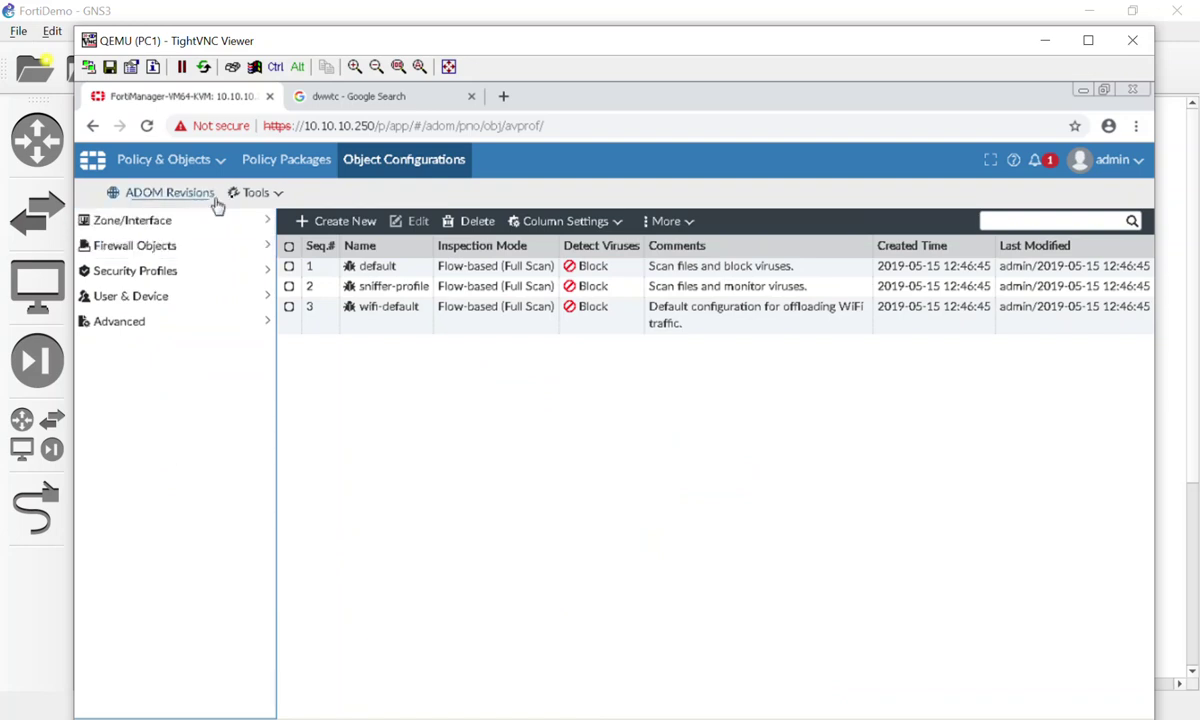
click(250, 196)
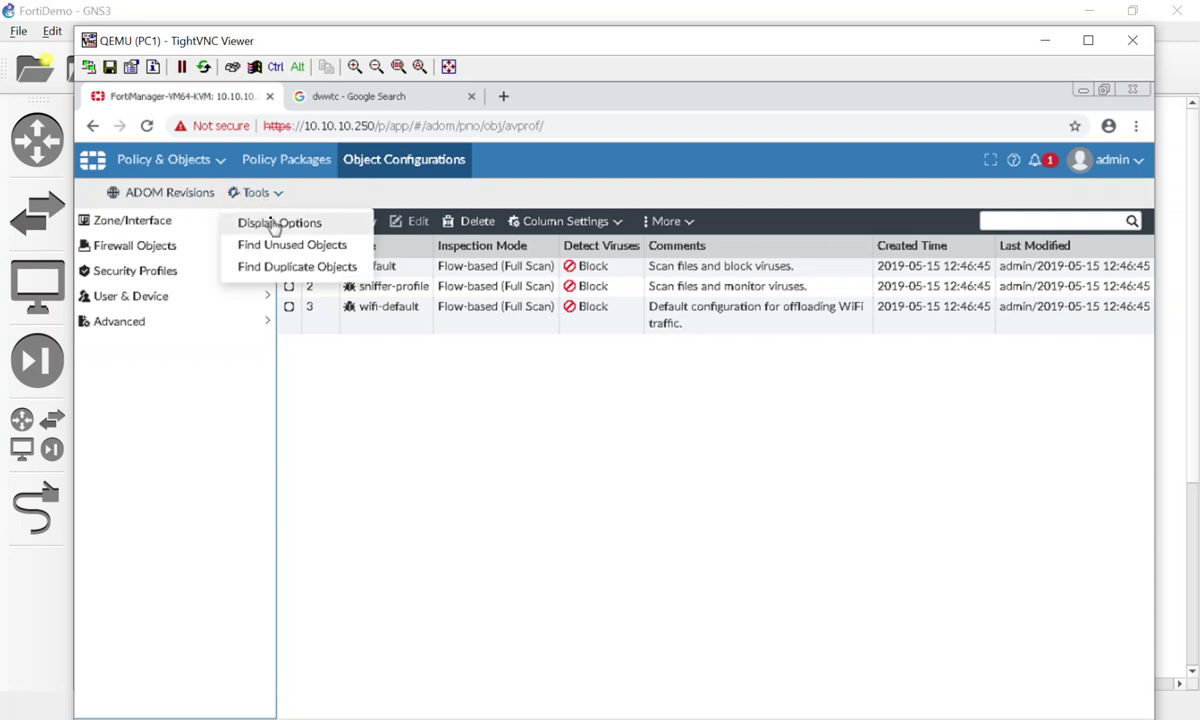
Step: Enable SSL/SSH Inspection, VPN Tunnel and Local Certificate in the object Display Options
click(273, 224)
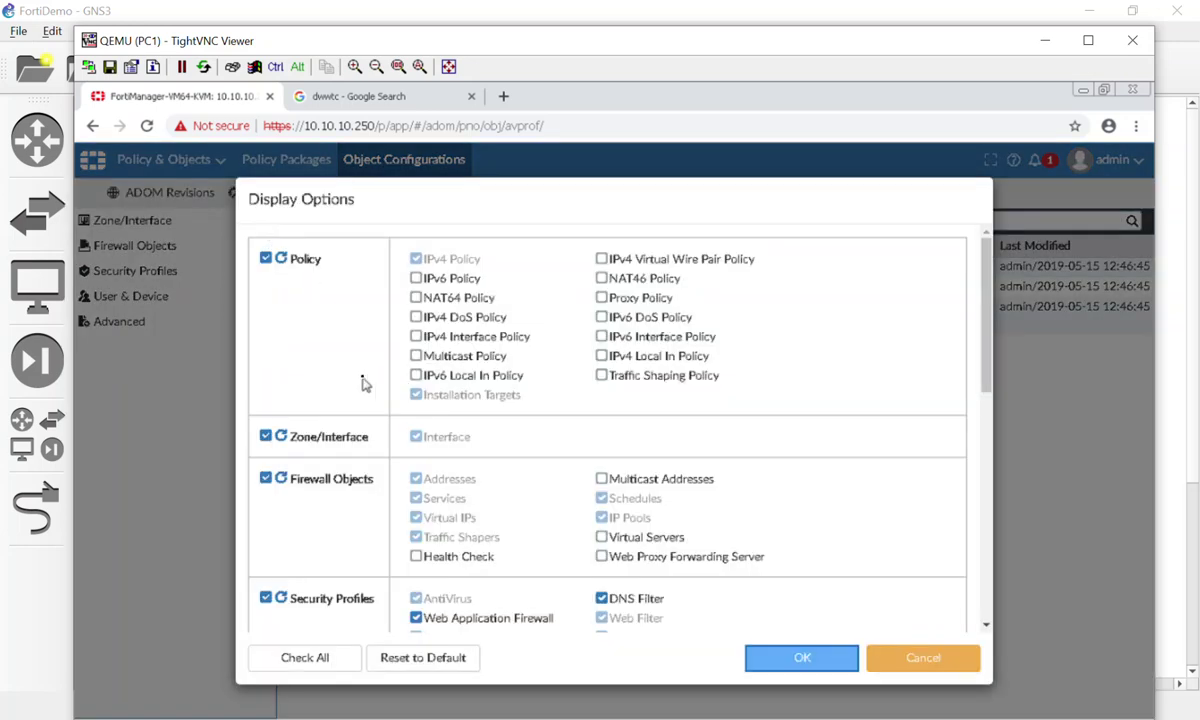
scroll(364, 384, down, 5)
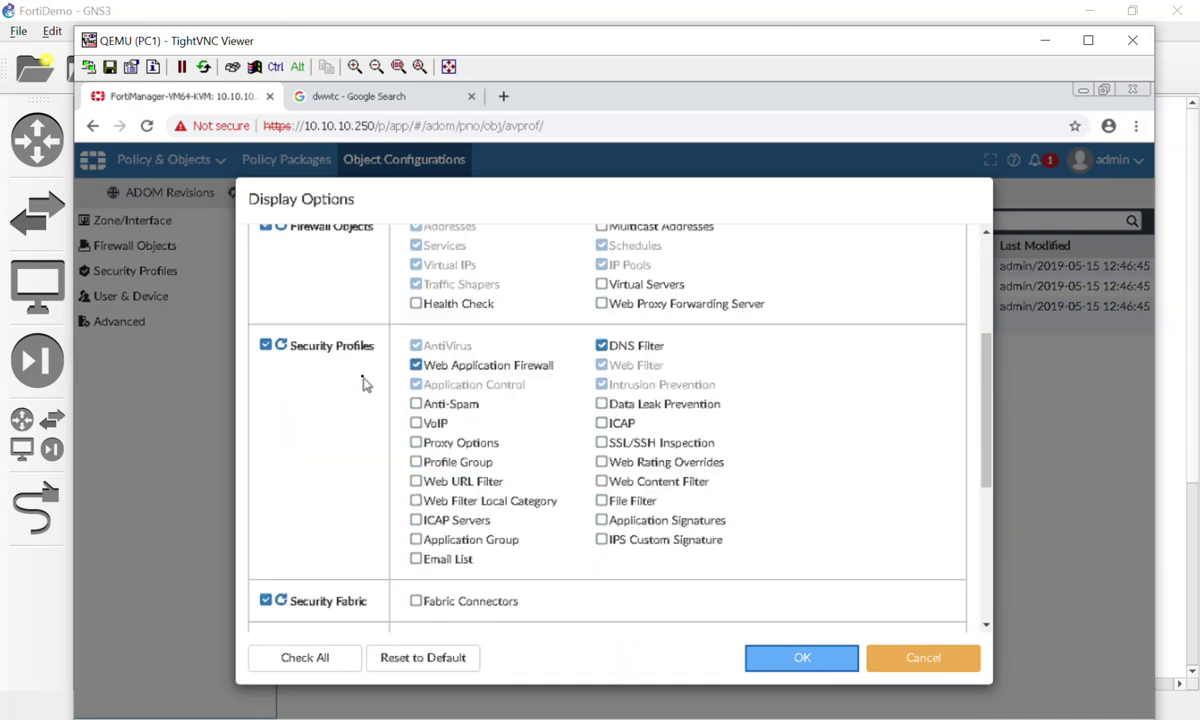
click(600, 443)
scroll(289, 474, down, 5)
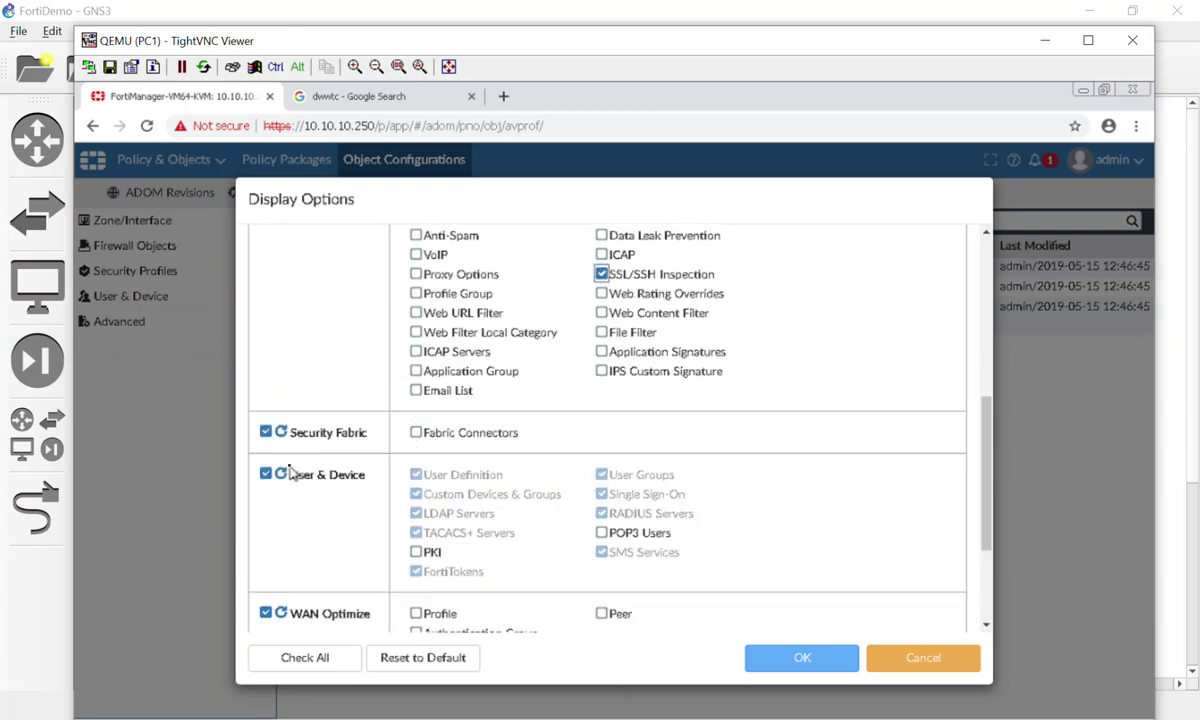
scroll(289, 474, down, 2)
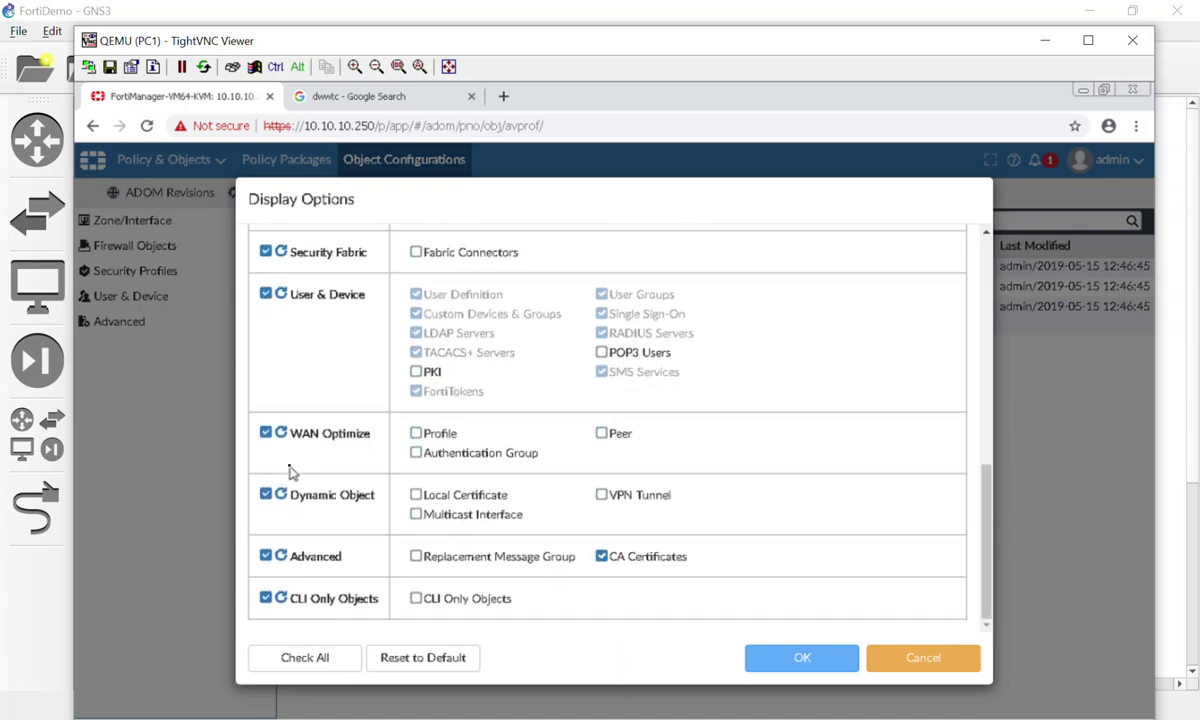
scroll(289, 474, up, 8)
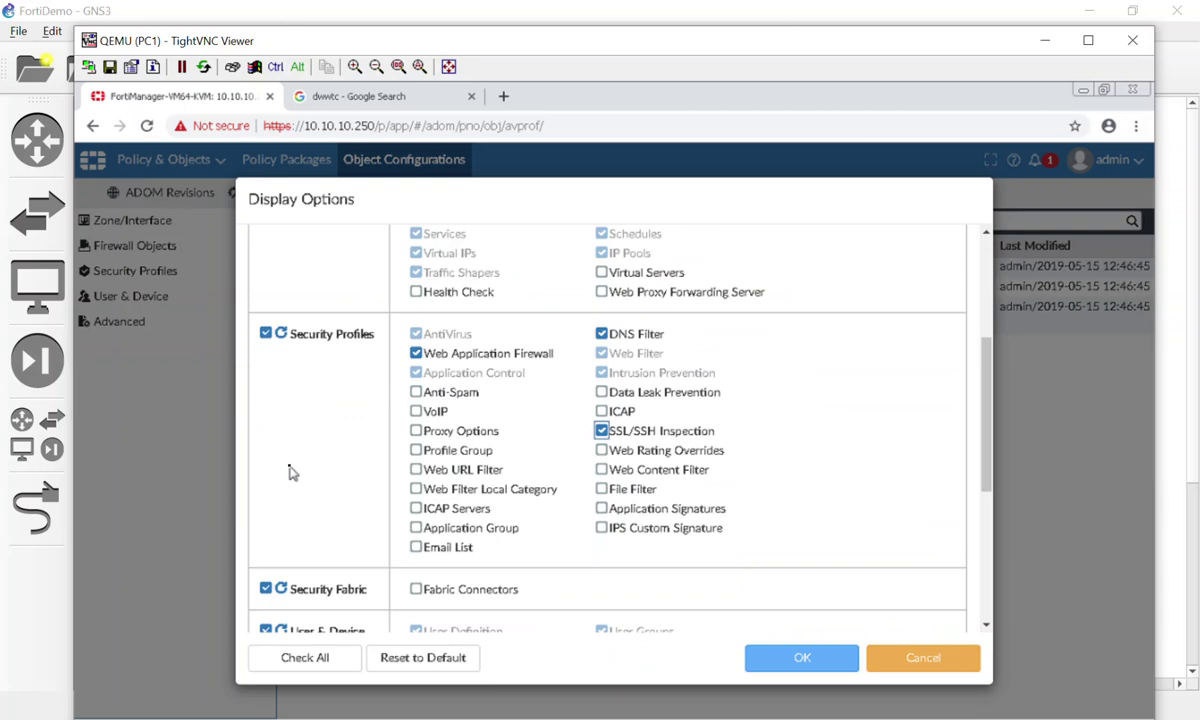
scroll(289, 474, down, 8)
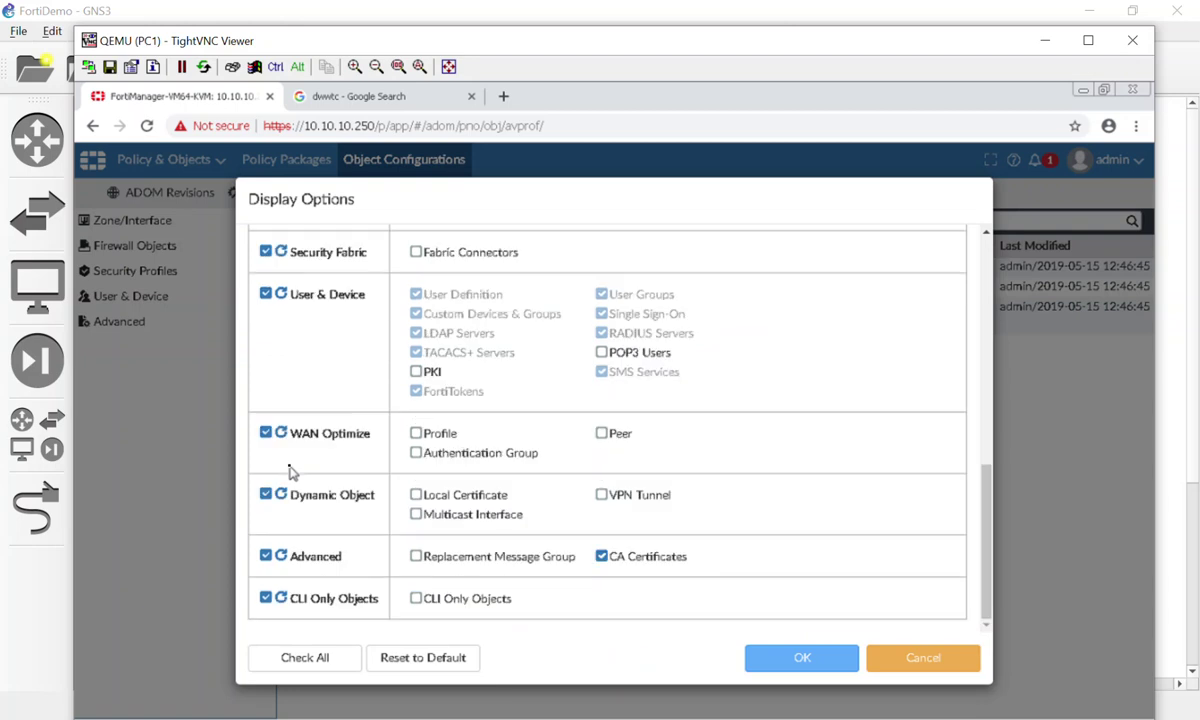
click(601, 494)
click(415, 494)
scroll(364, 494, up, 8)
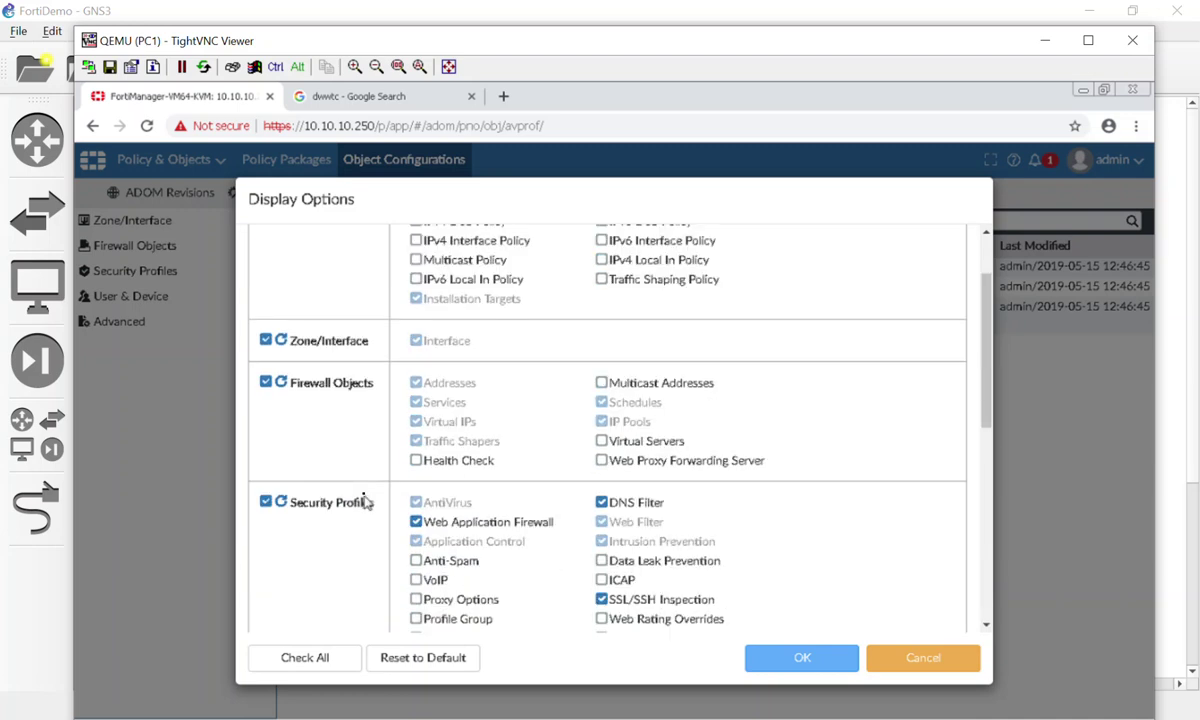
scroll(364, 501, up, 3)
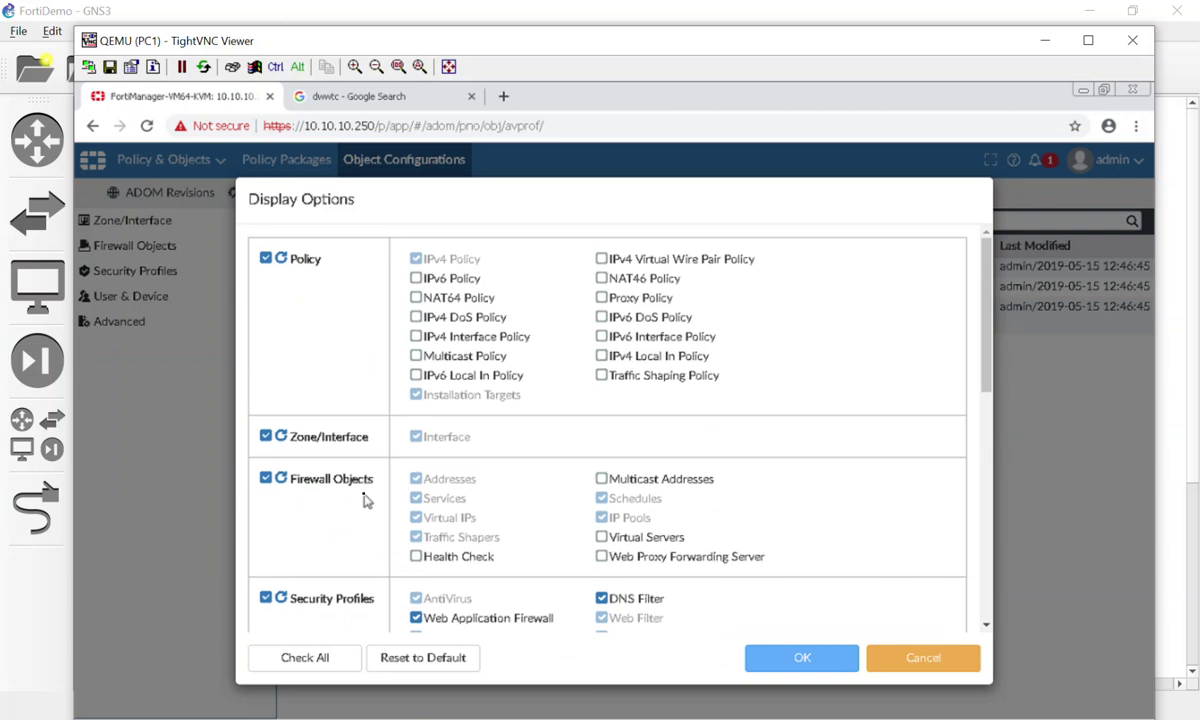
scroll(364, 501, down, 2)
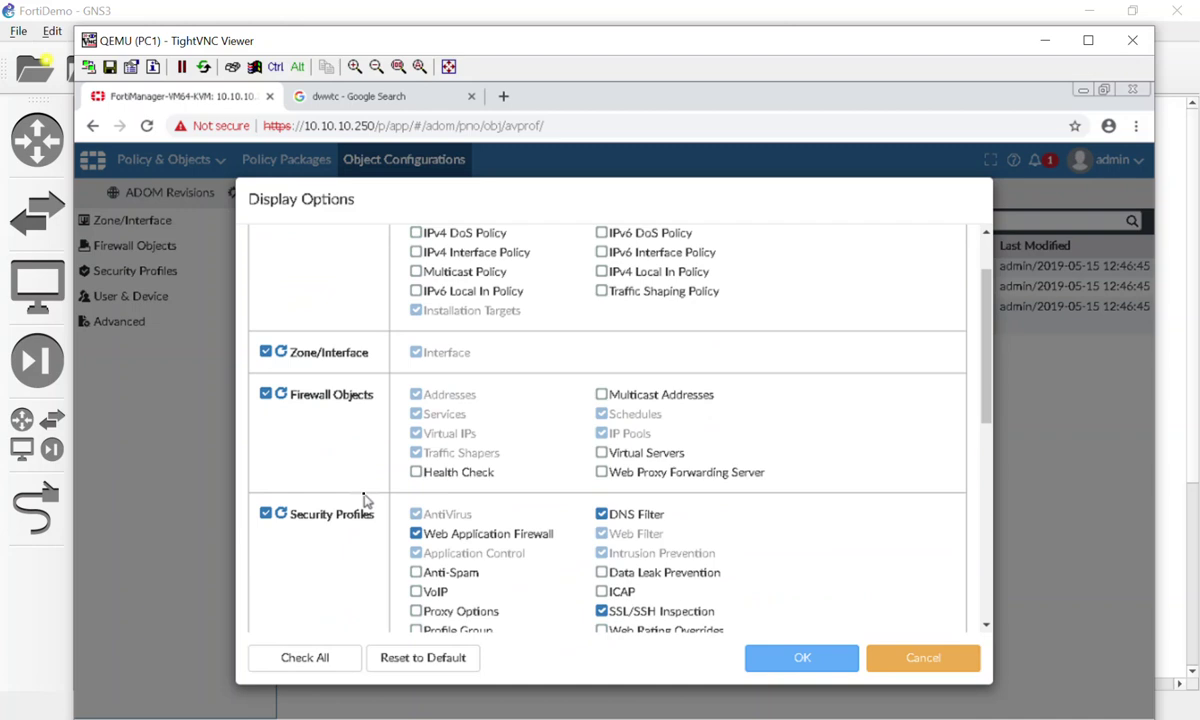
scroll(364, 501, down, 2)
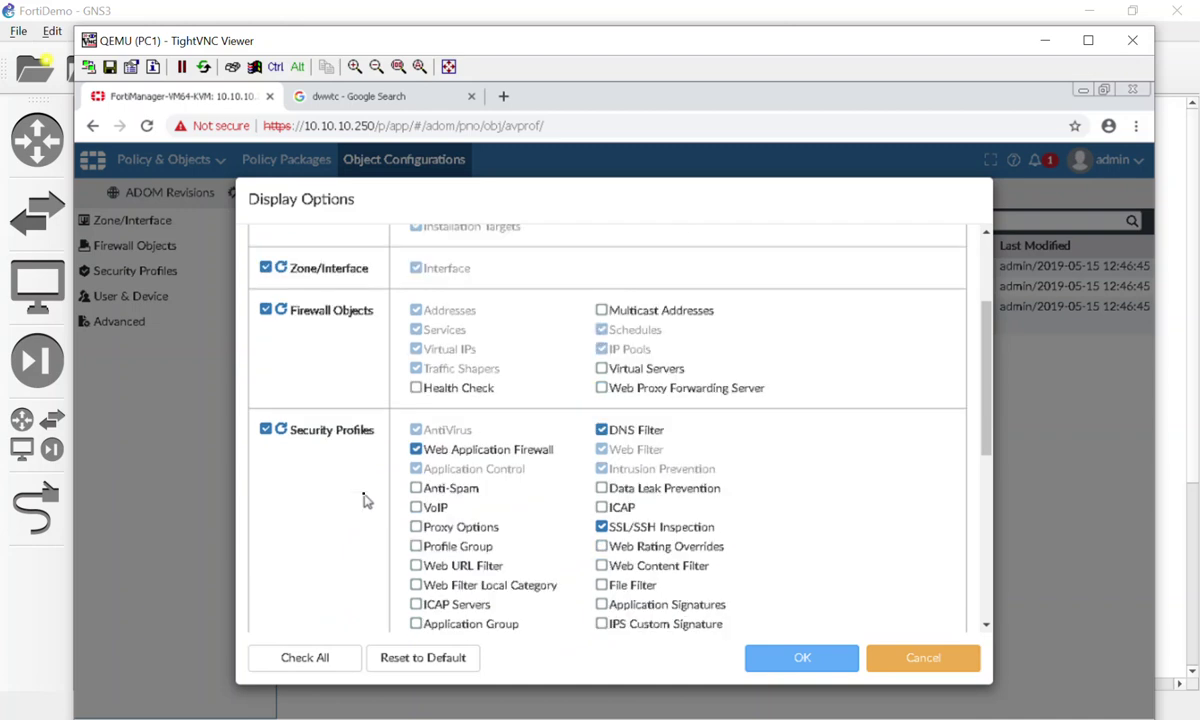
scroll(364, 501, down, 8)
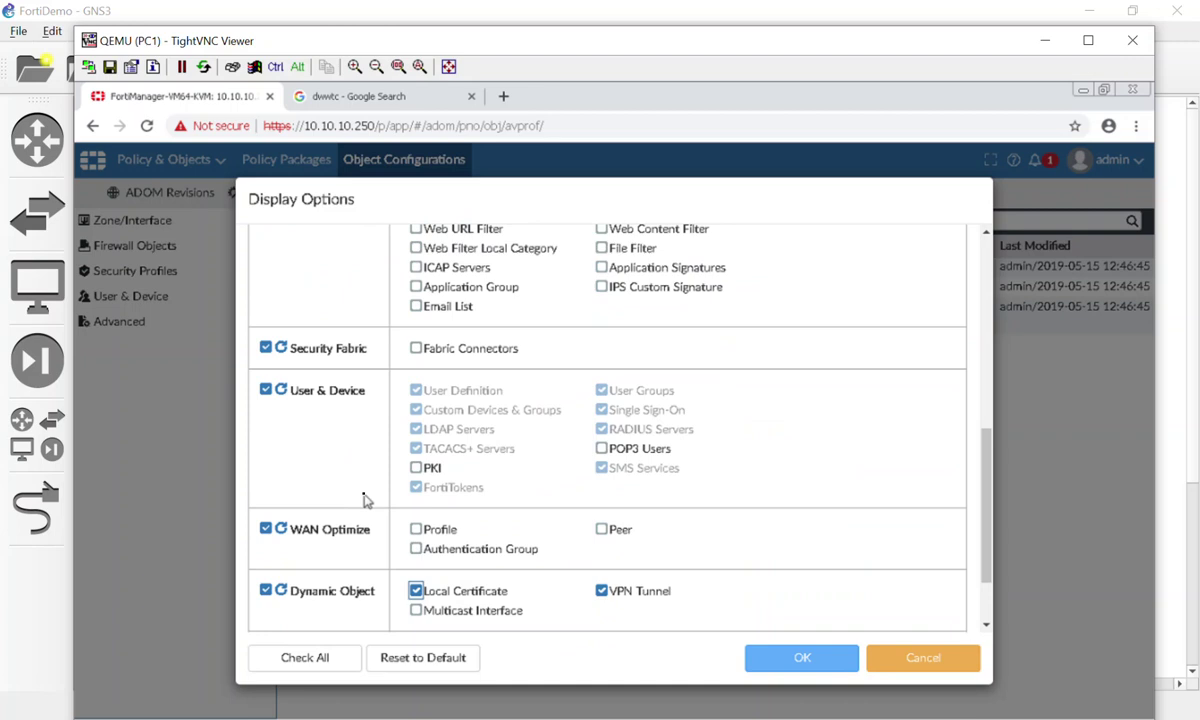
scroll(364, 501, down, 2)
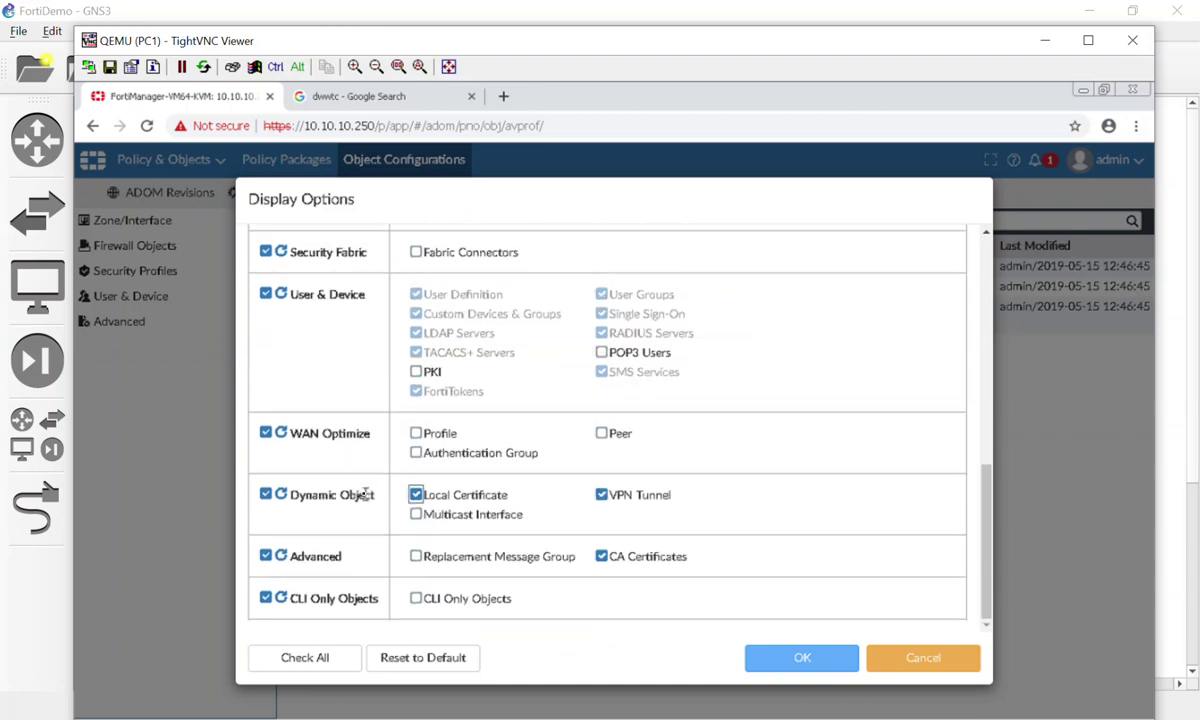
click(778, 660)
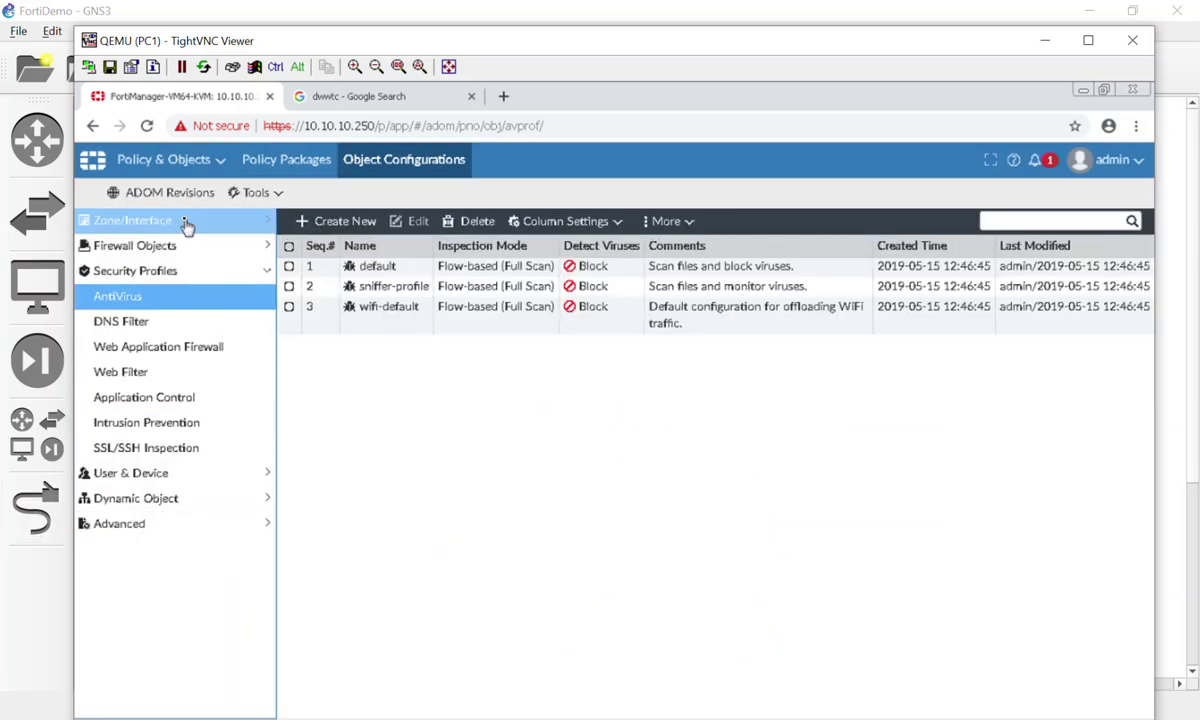
Step: Show the AntiVirus package's Installation Targets, currently listing only Local-FortiGate
click(152, 168)
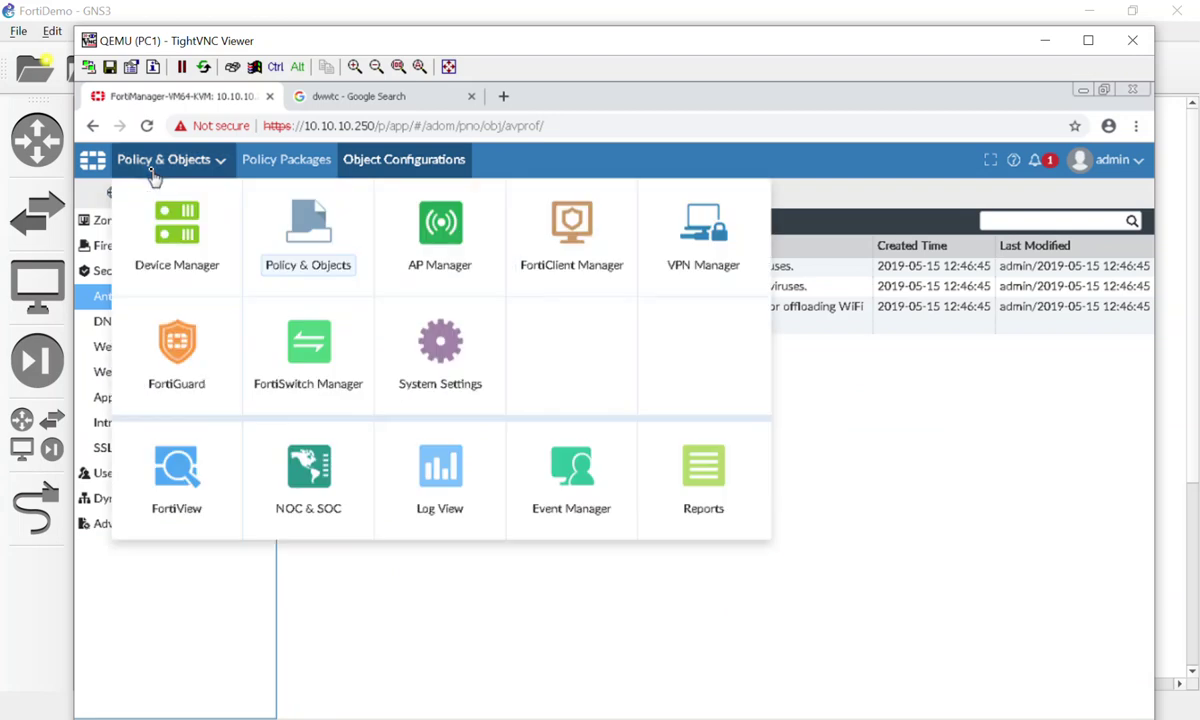
click(176, 212)
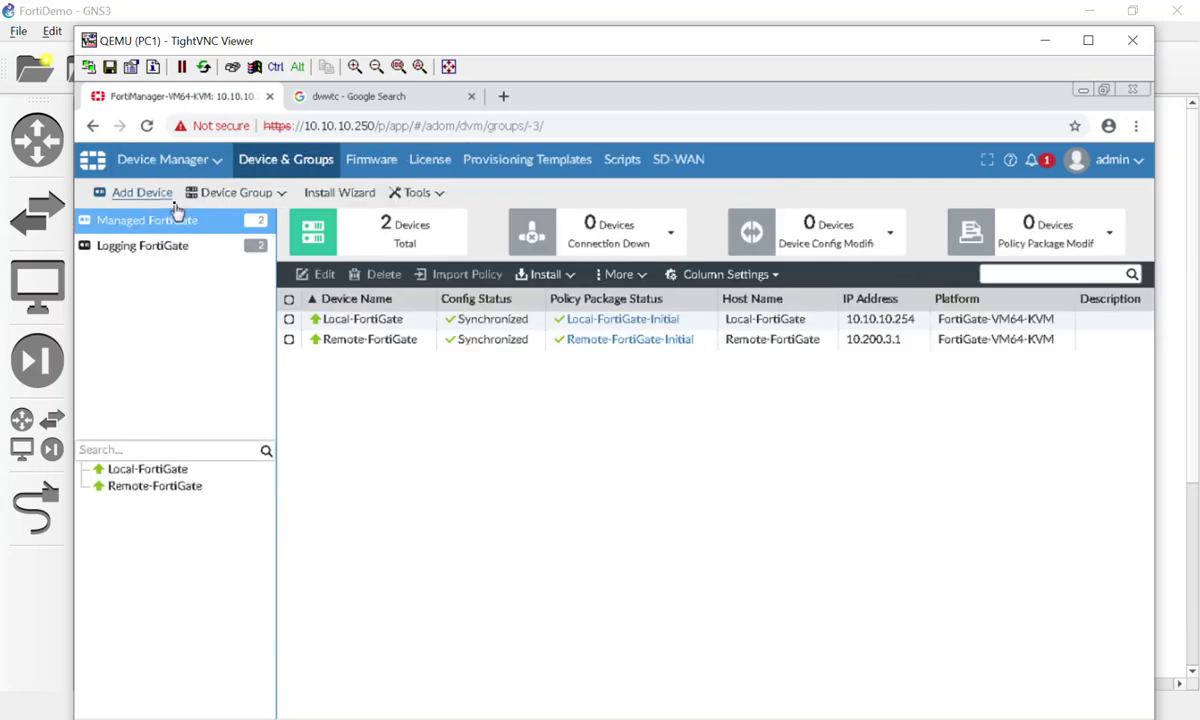
click(182, 168)
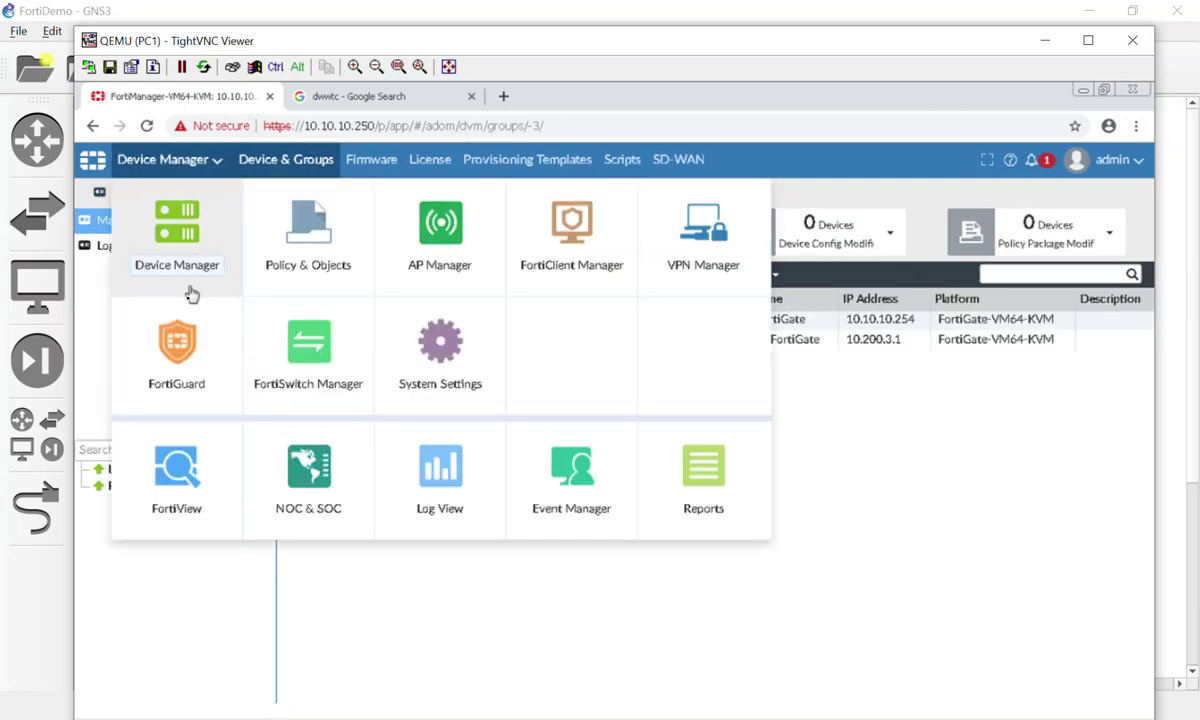
click(300, 255)
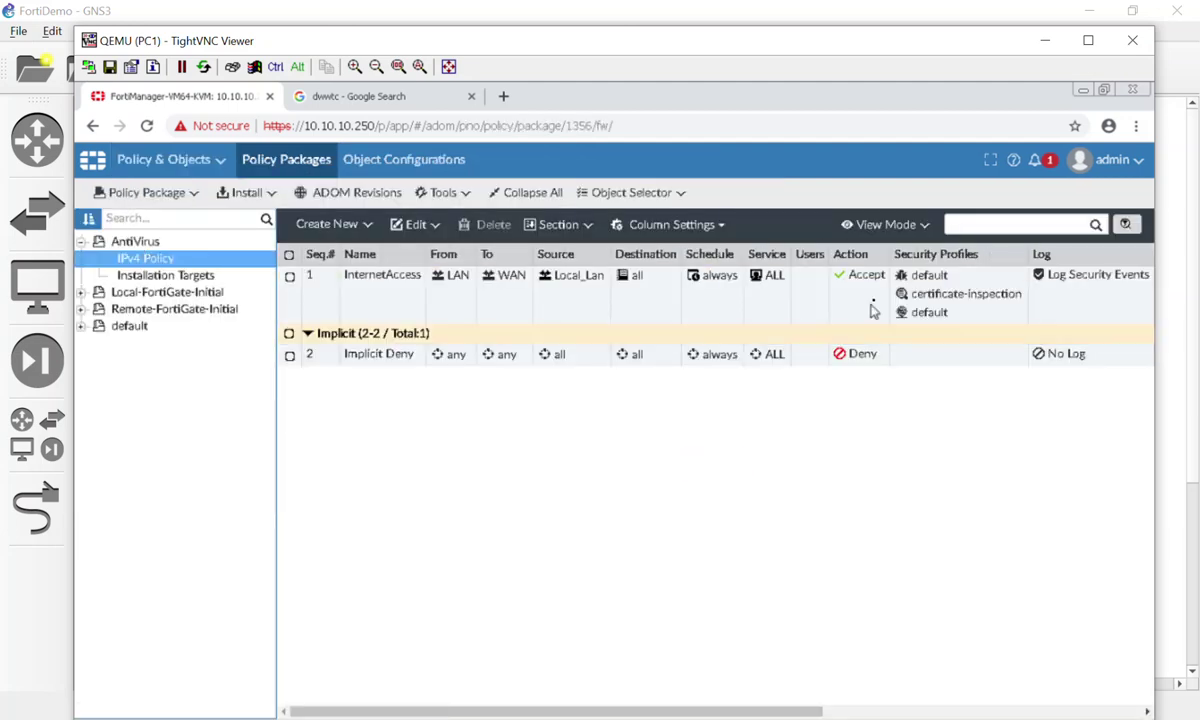
click(152, 280)
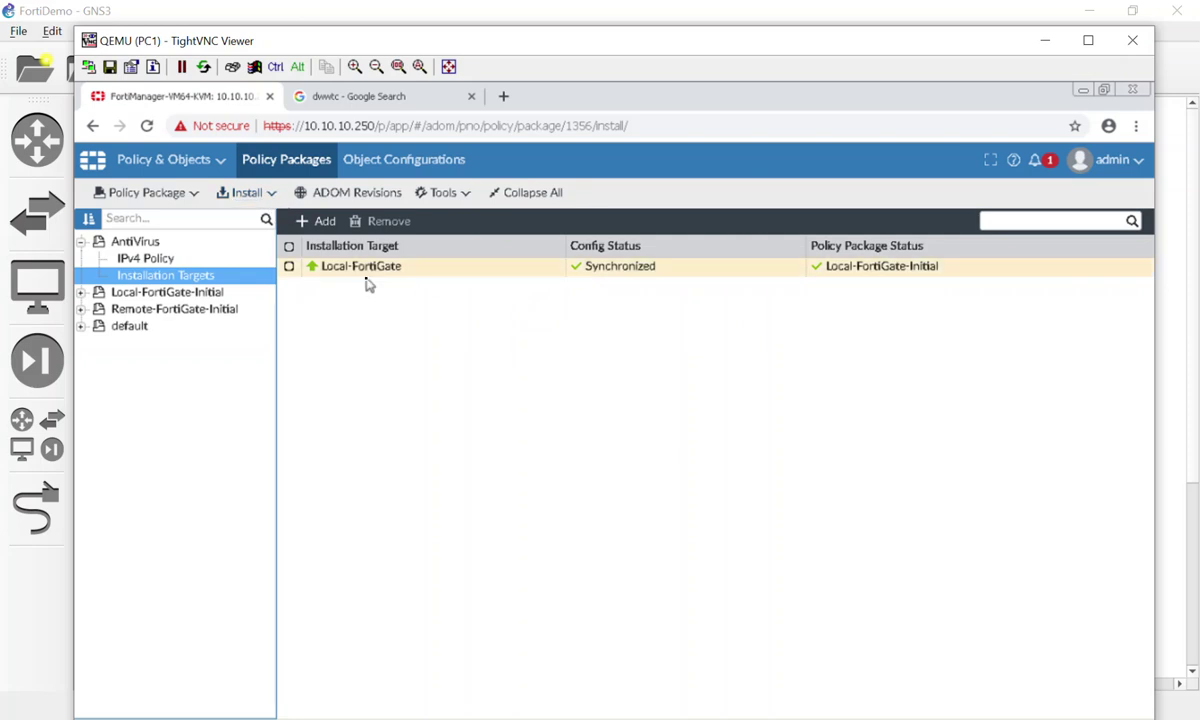
Step: Add Local-FortiGate and Remote-FortiGate as installation targets for the AntiVirus package
click(316, 221)
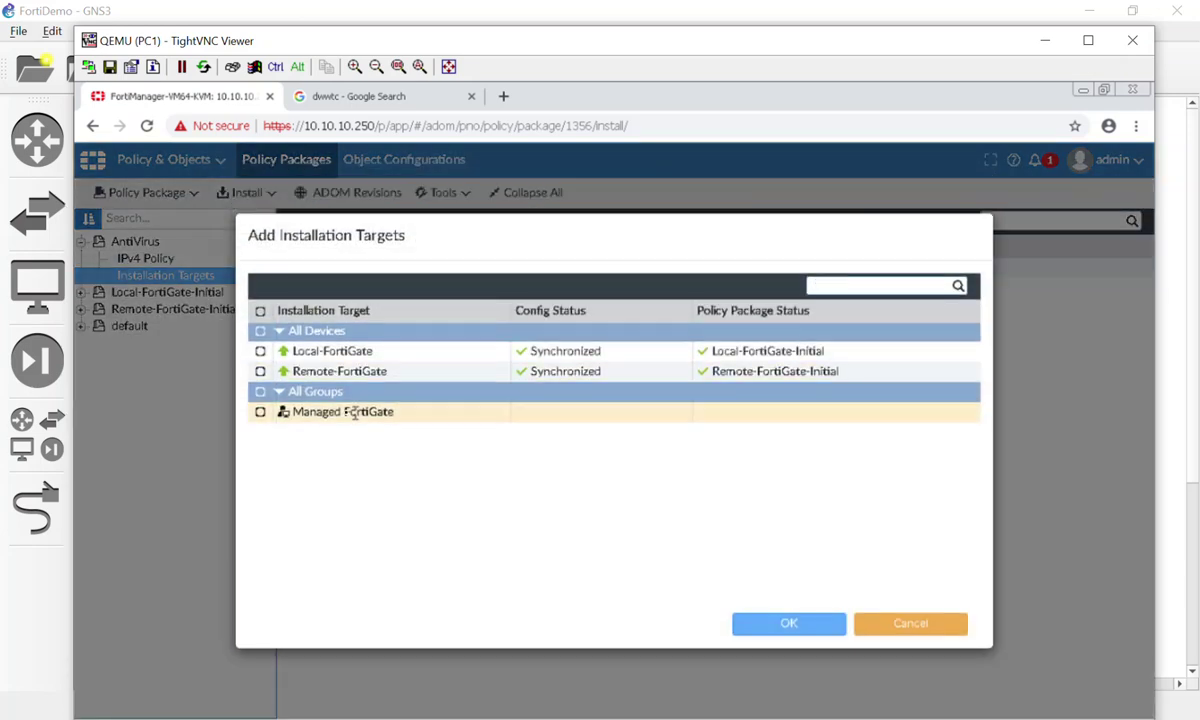
click(260, 371)
click(260, 351)
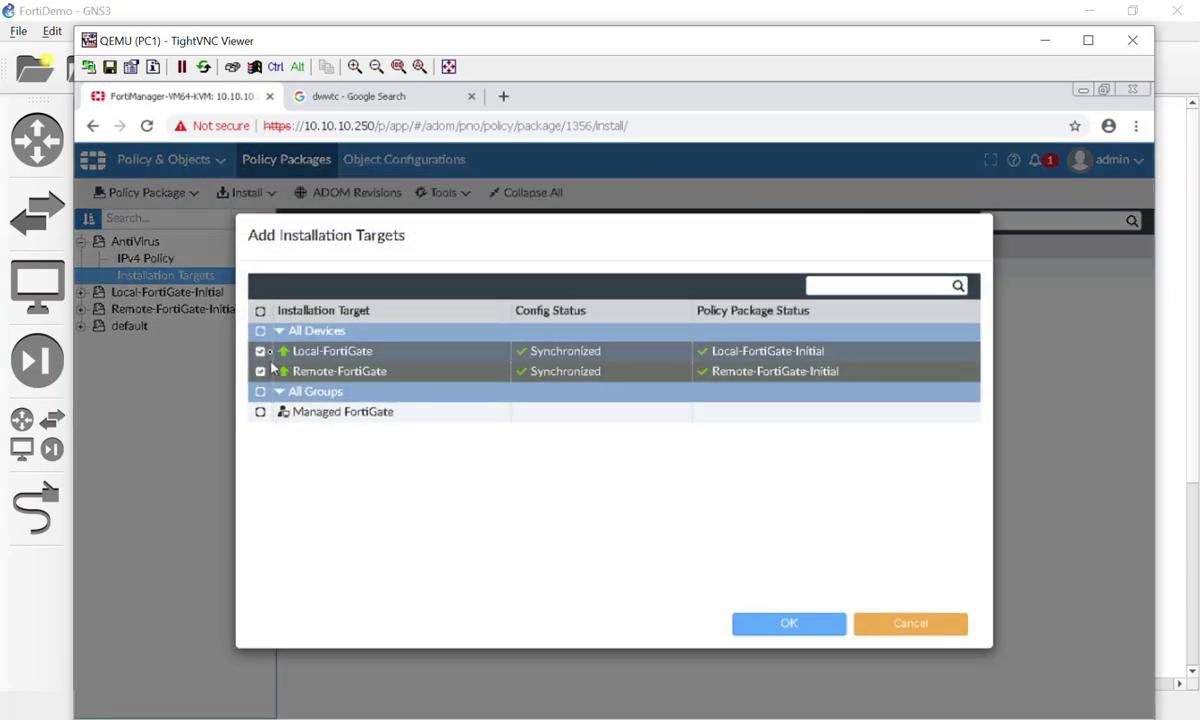
click(752, 626)
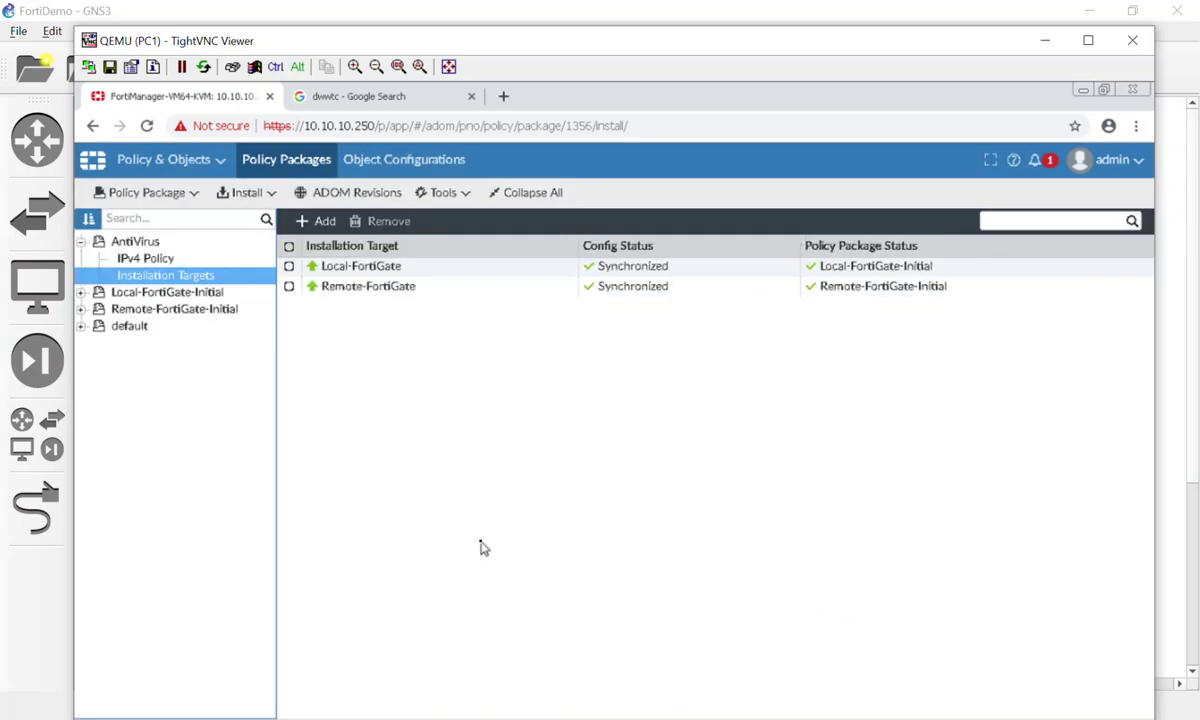
click(316, 221)
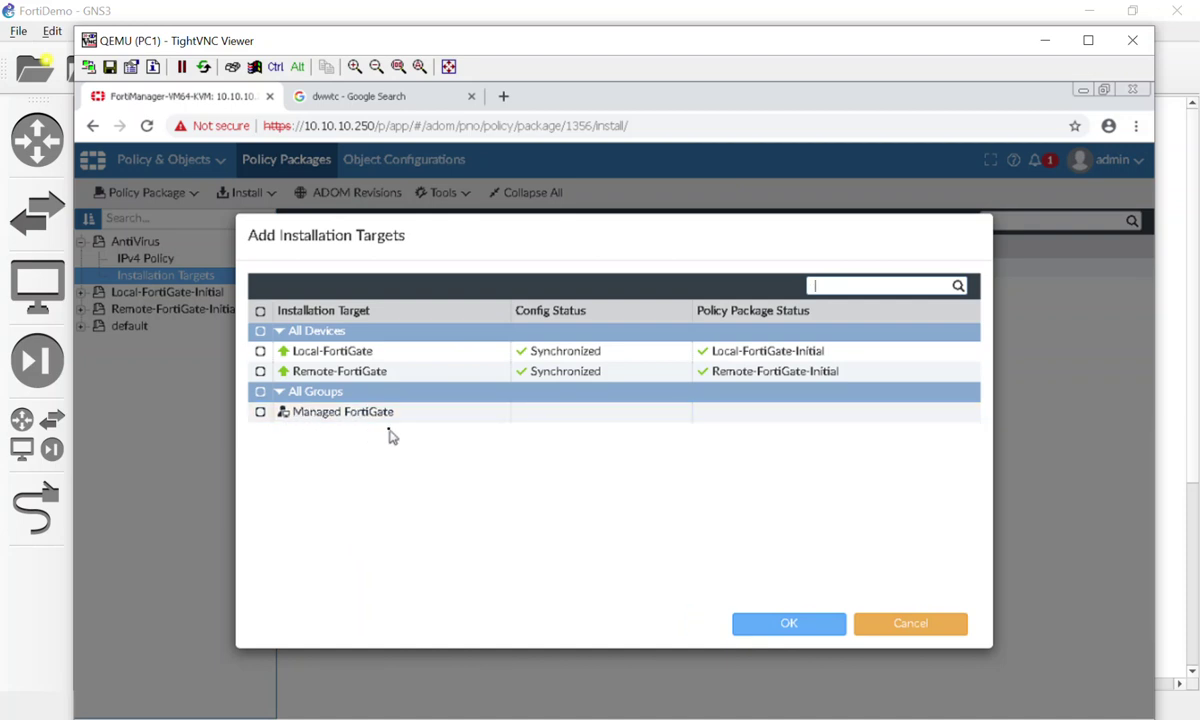
click(800, 624)
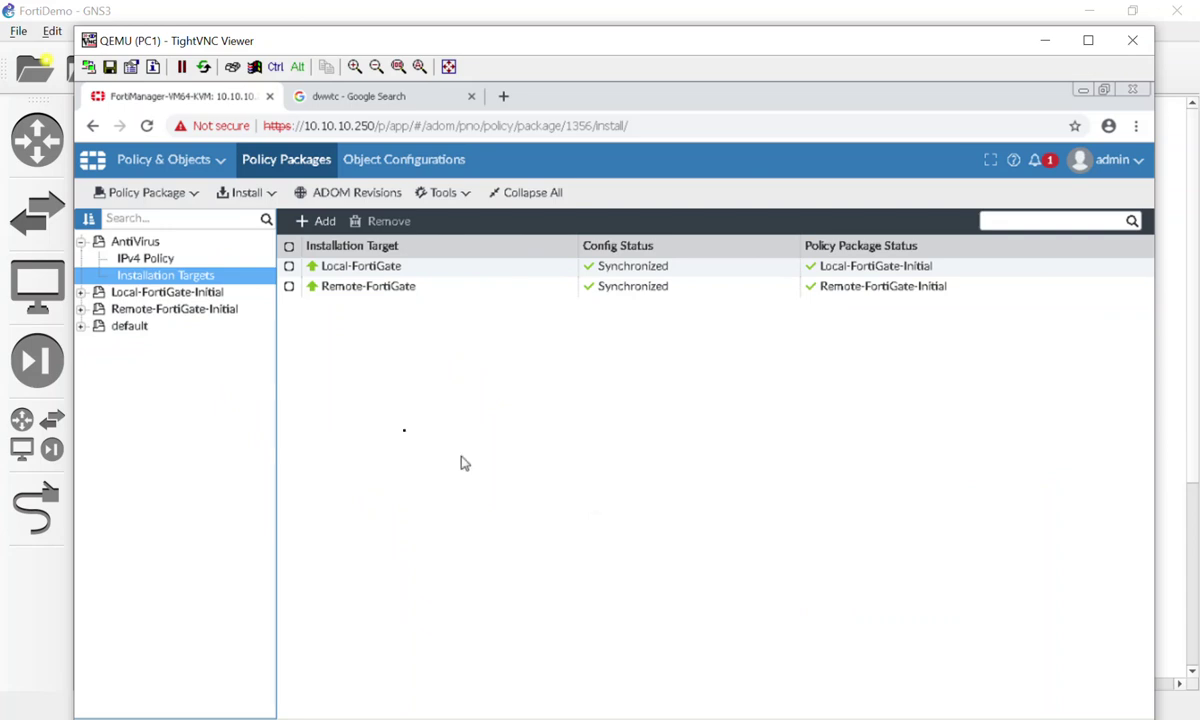
click(250, 193)
Step: Install the AntiVirus package on both Local-FortiGate and Remote-FortiGate via the Install Wizard
click(262, 223)
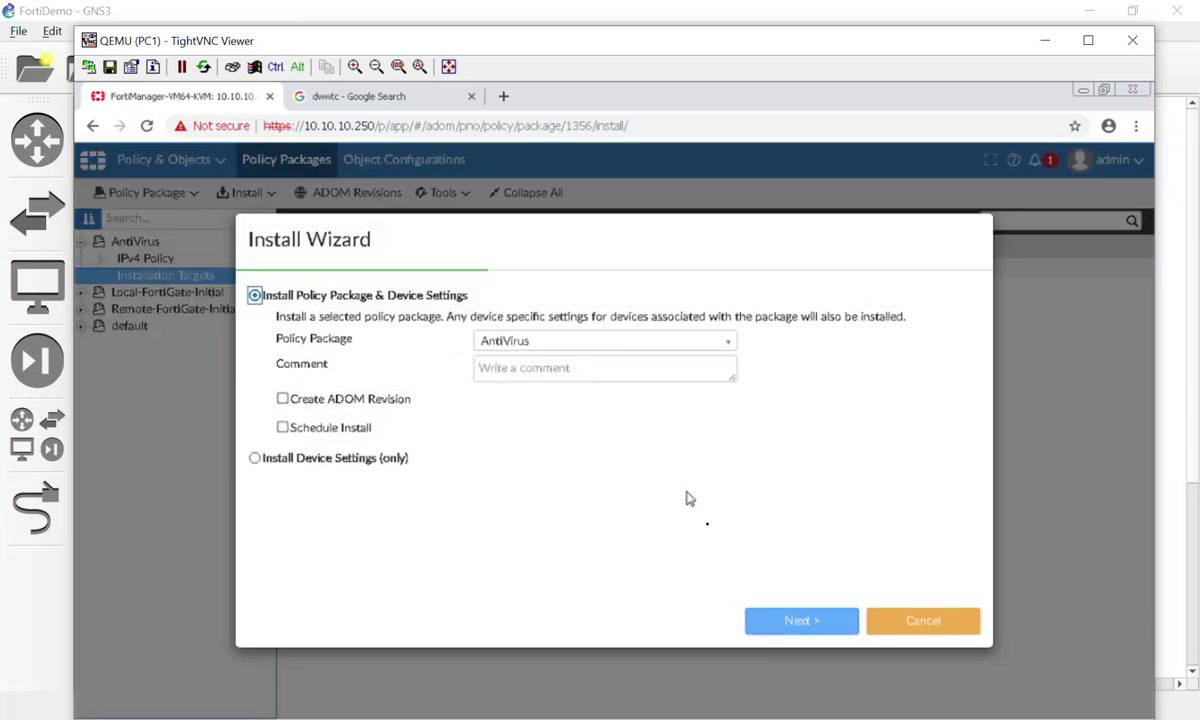
click(786, 621)
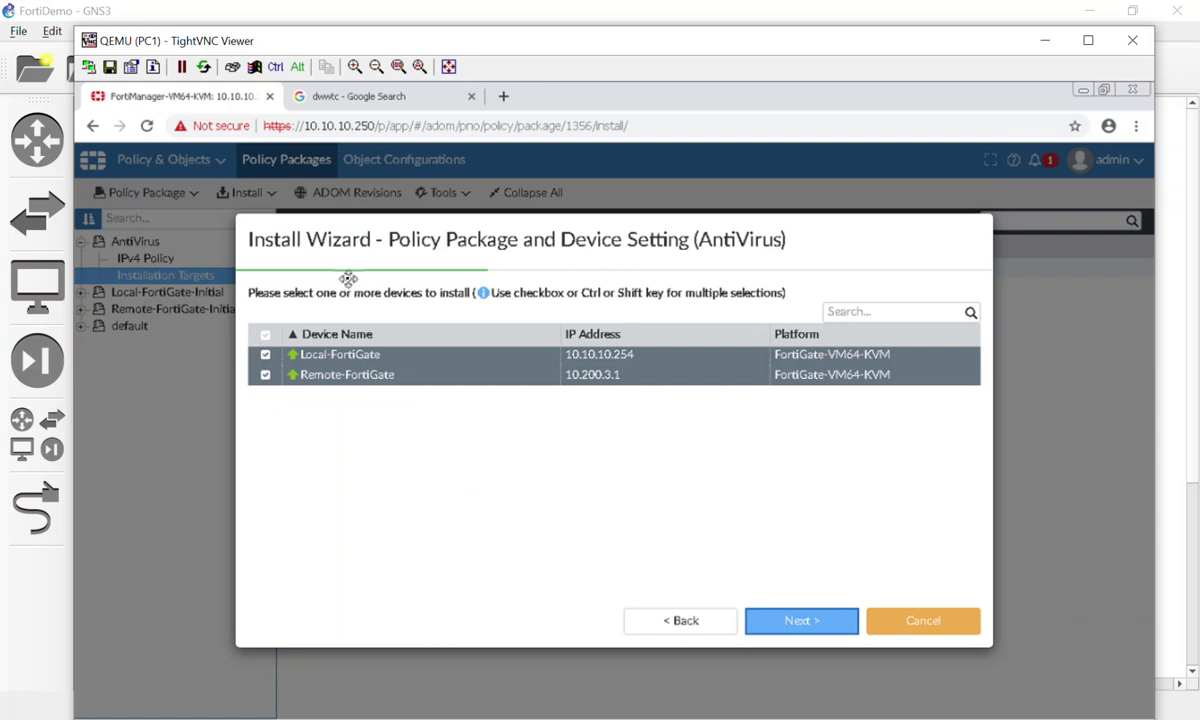
click(800, 621)
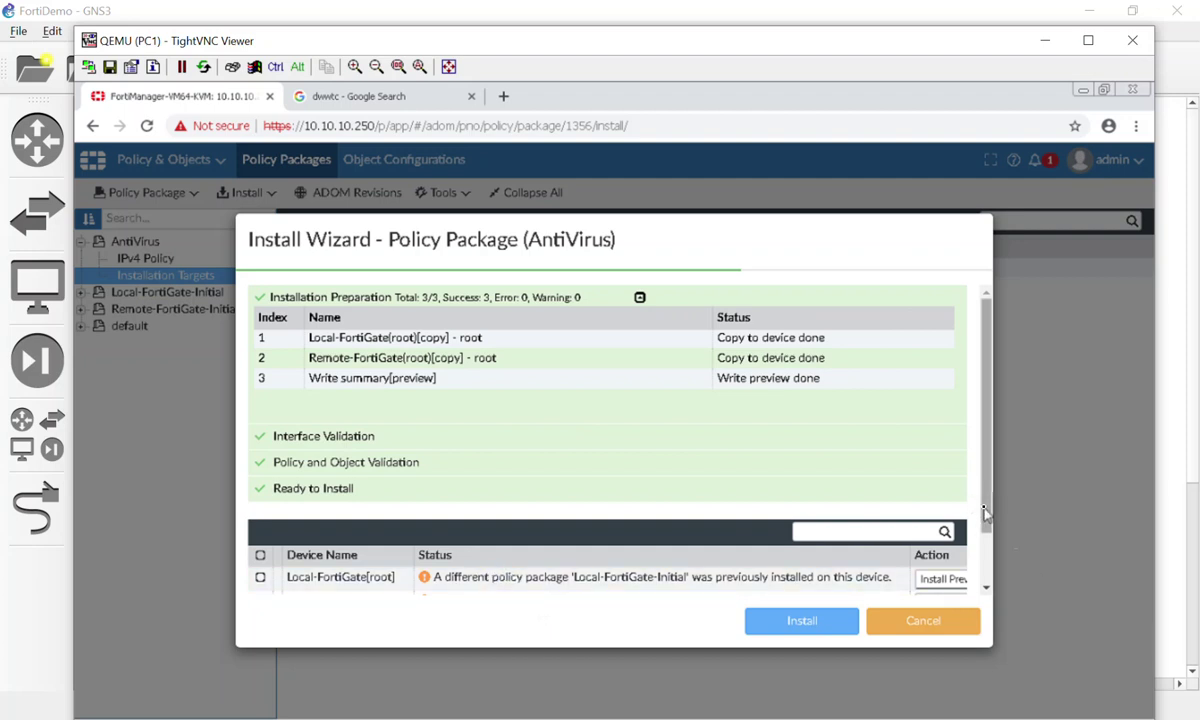
scroll(987, 580, down, 2)
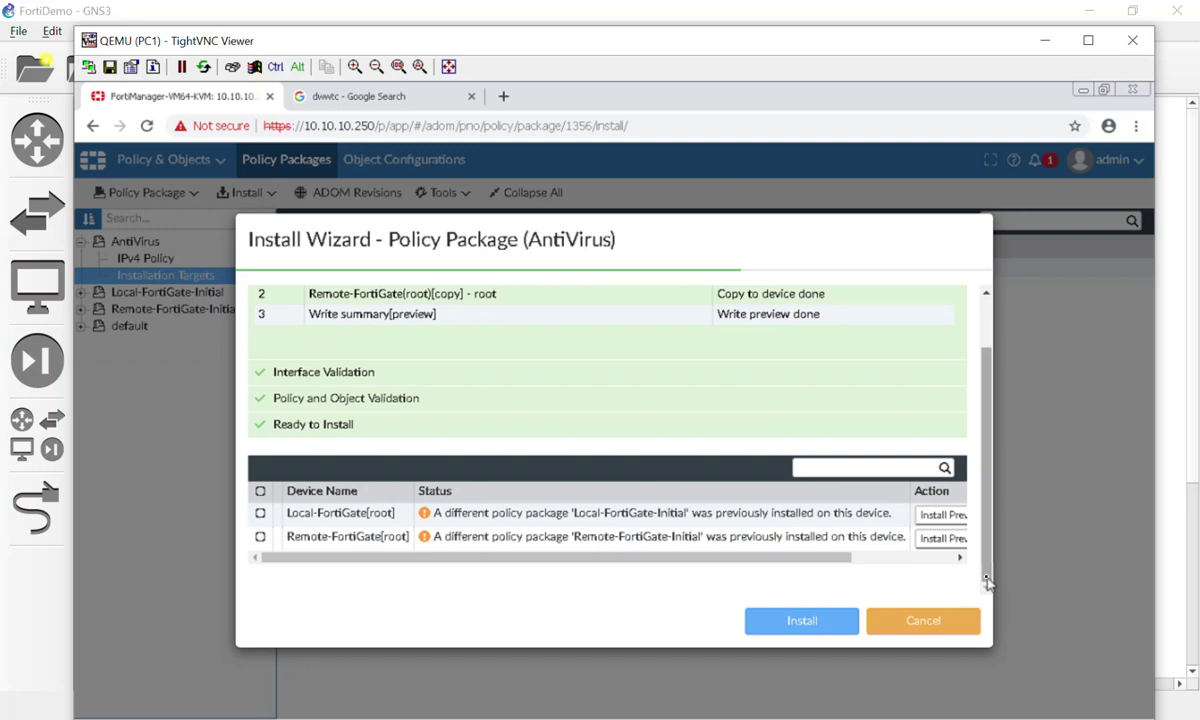
click(922, 558)
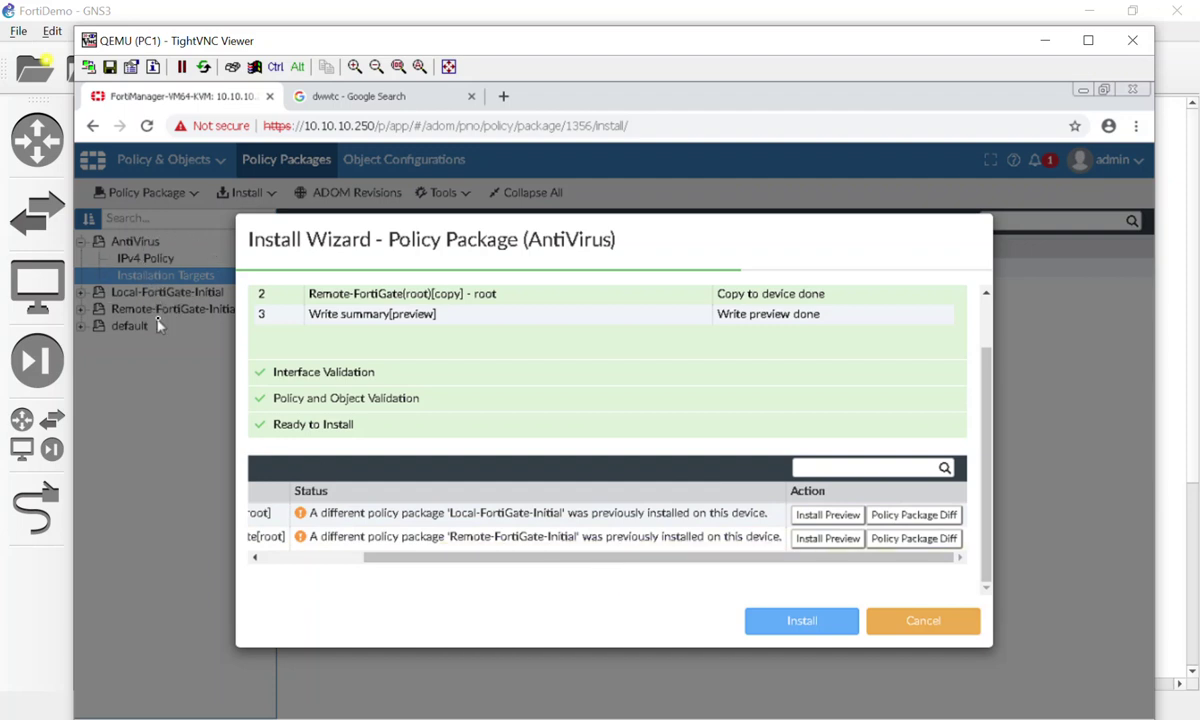
click(772, 622)
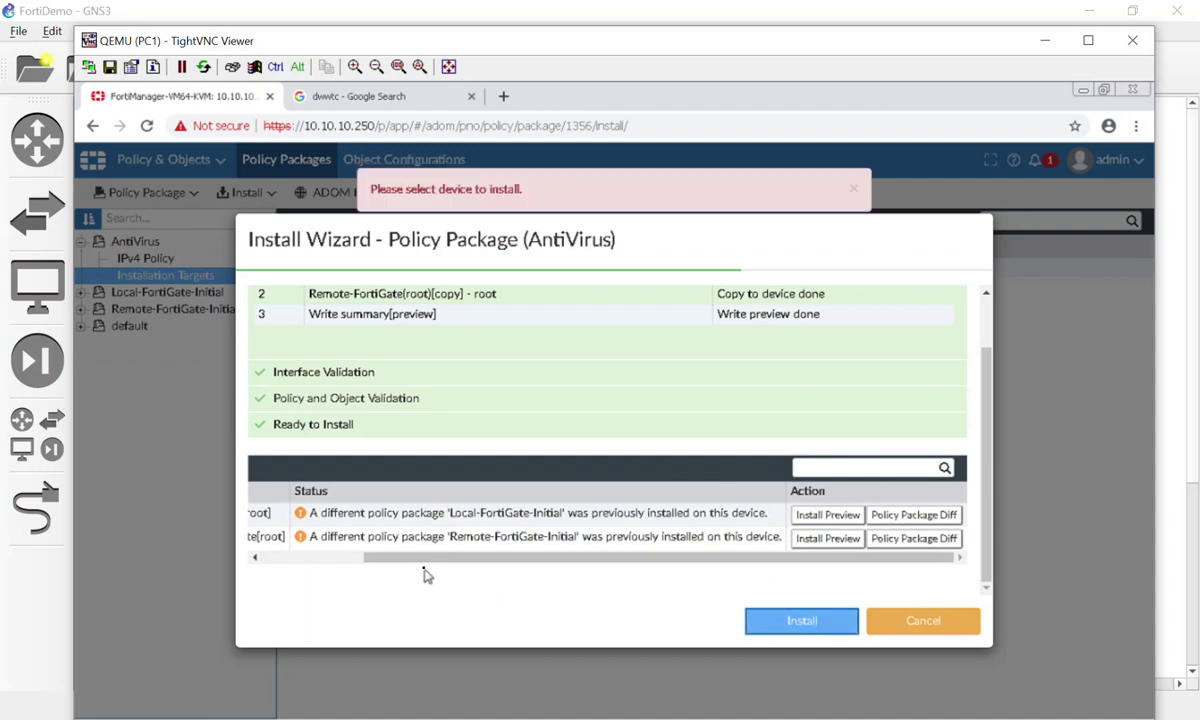
drag(402, 559, 229, 563)
click(260, 491)
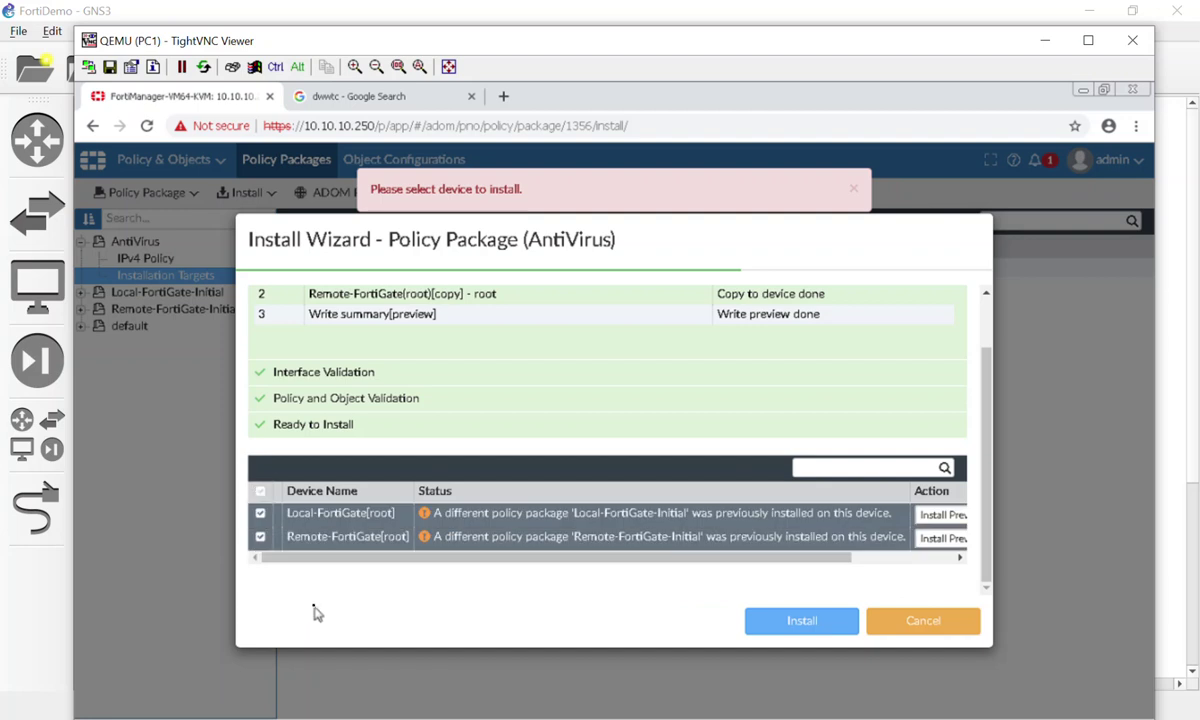
click(786, 628)
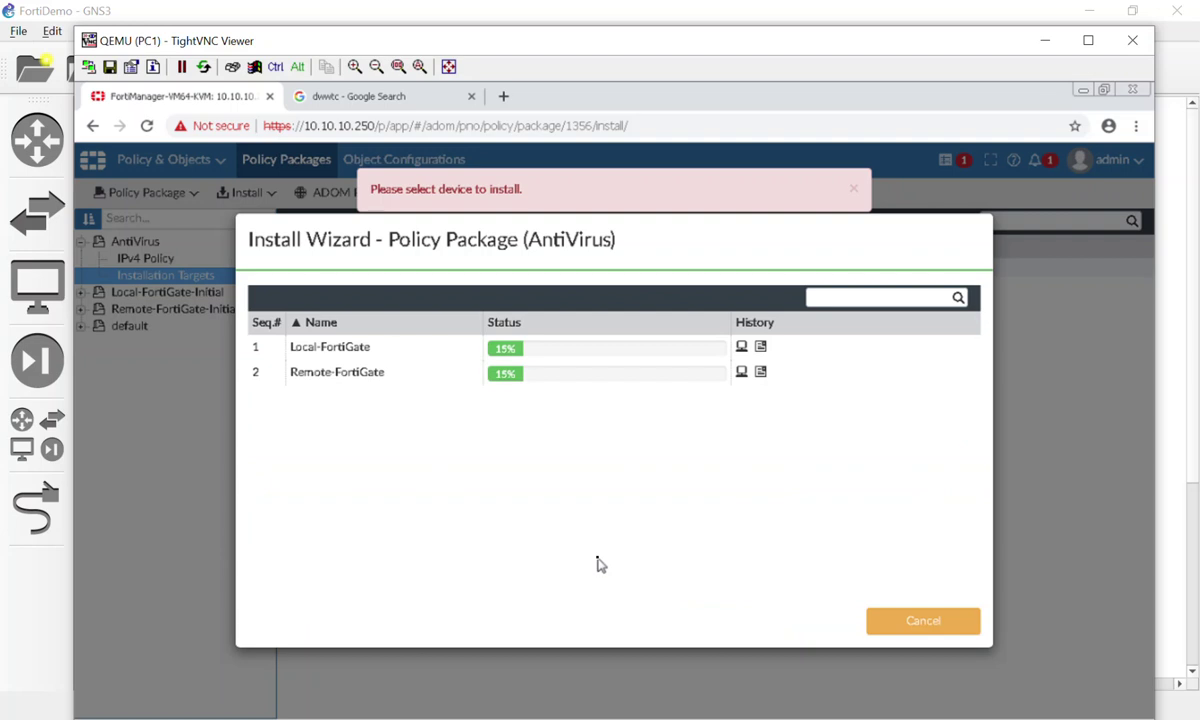
click(855, 190)
click(381, 97)
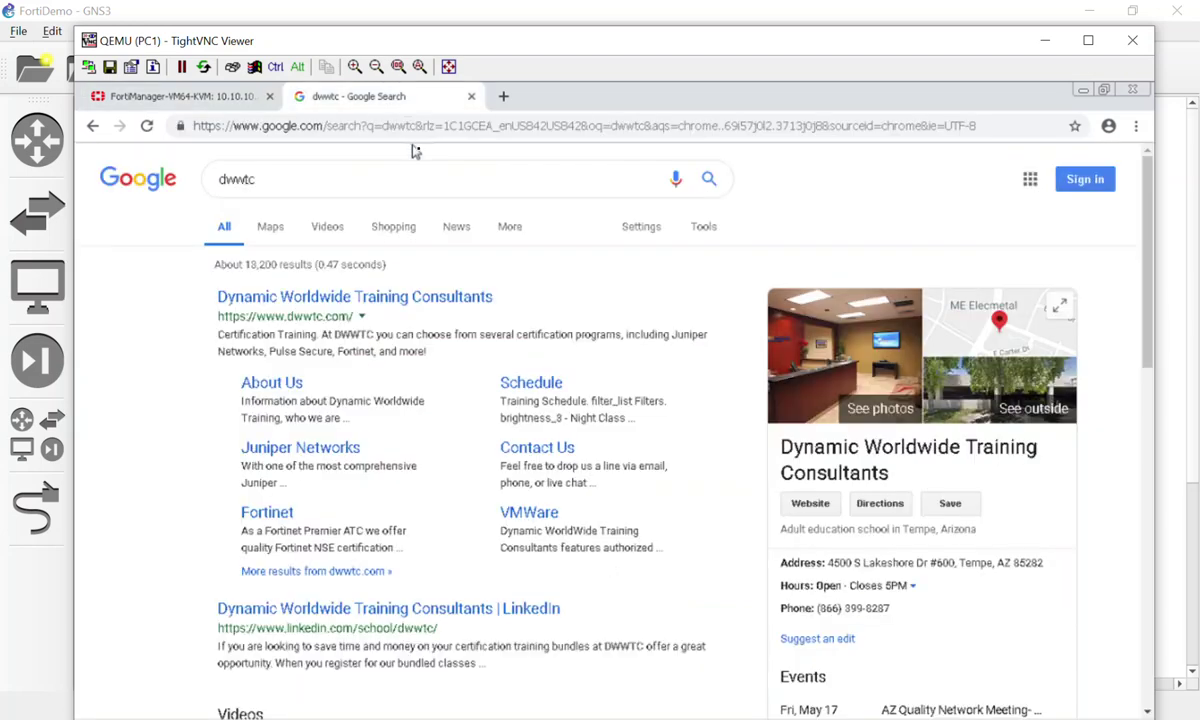
Step: Search Google for 'eicar' and open the official eicar.org site
click(425, 125)
key(BackSpace)
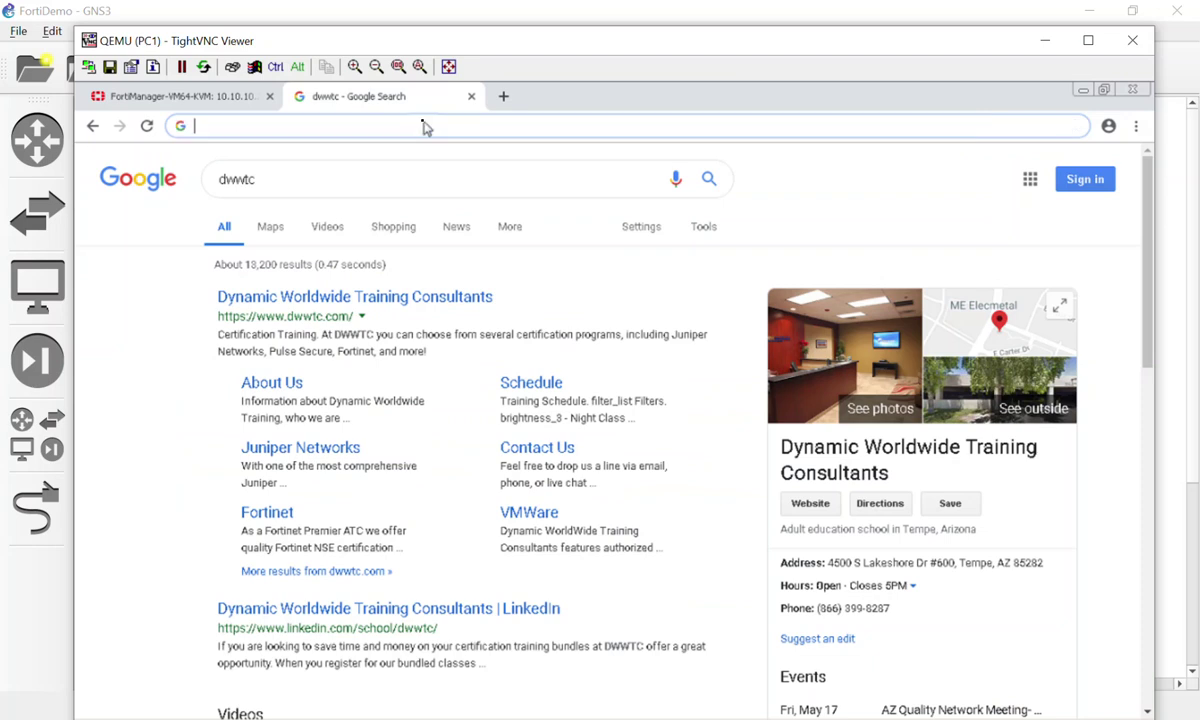
text(eicare)
key(BackSpace)
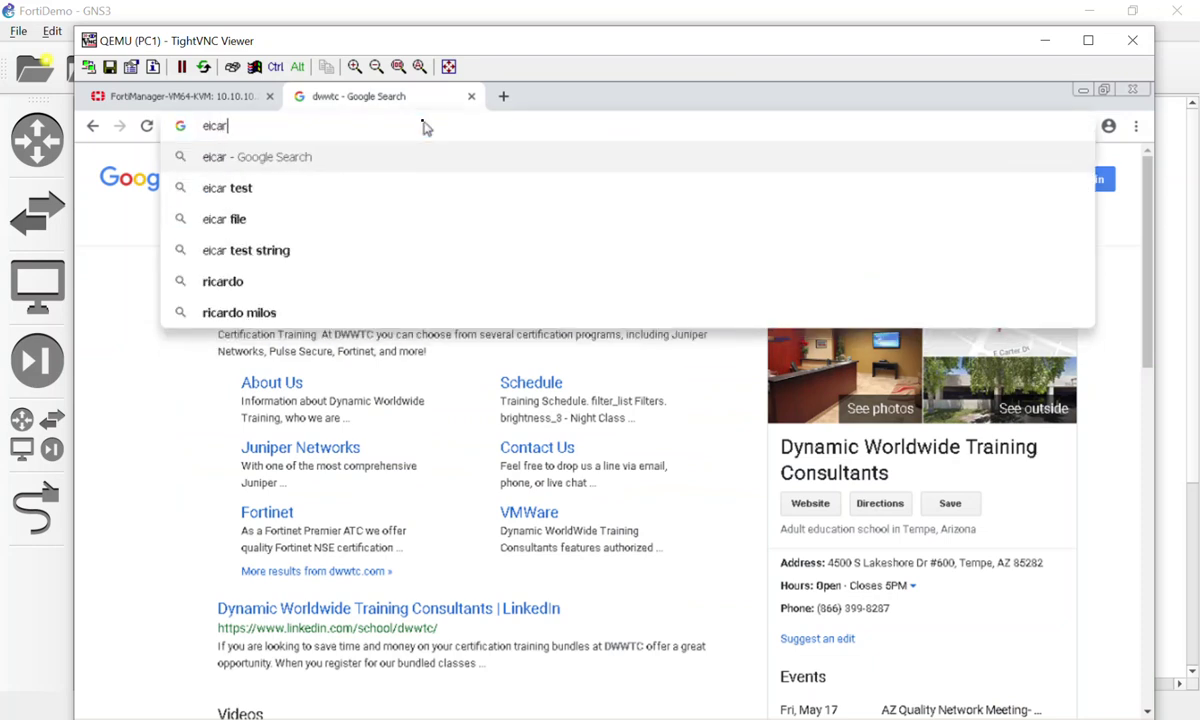
key(Return)
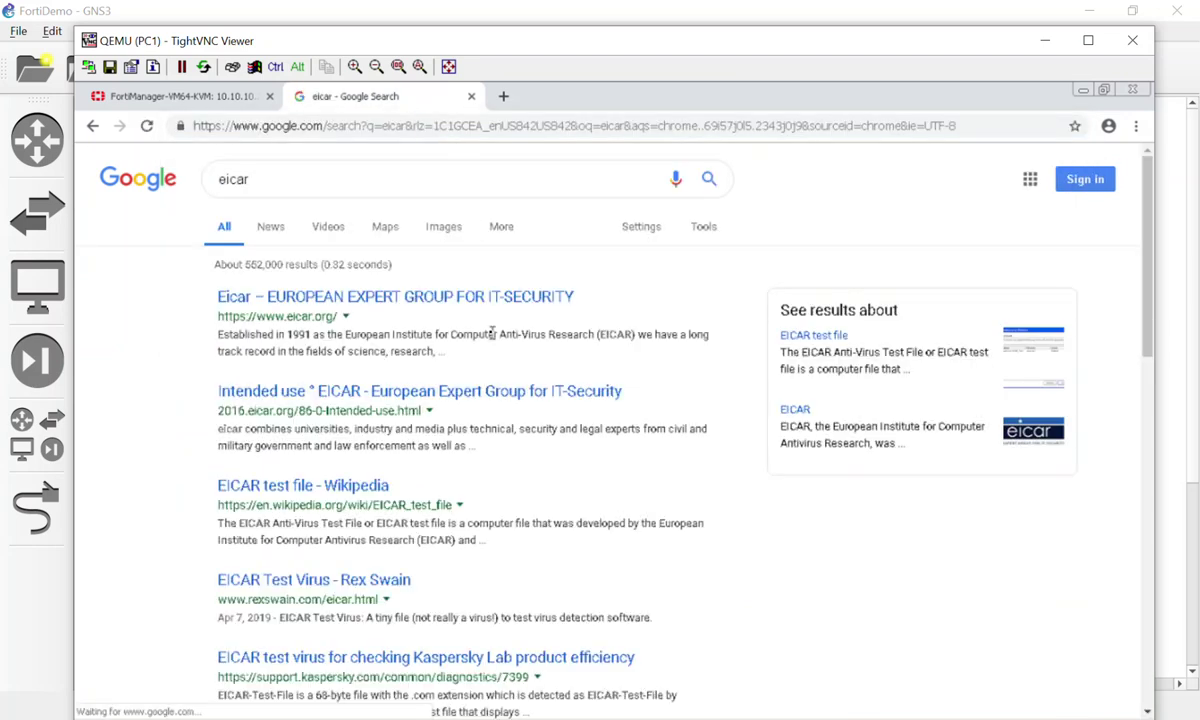
click(478, 300)
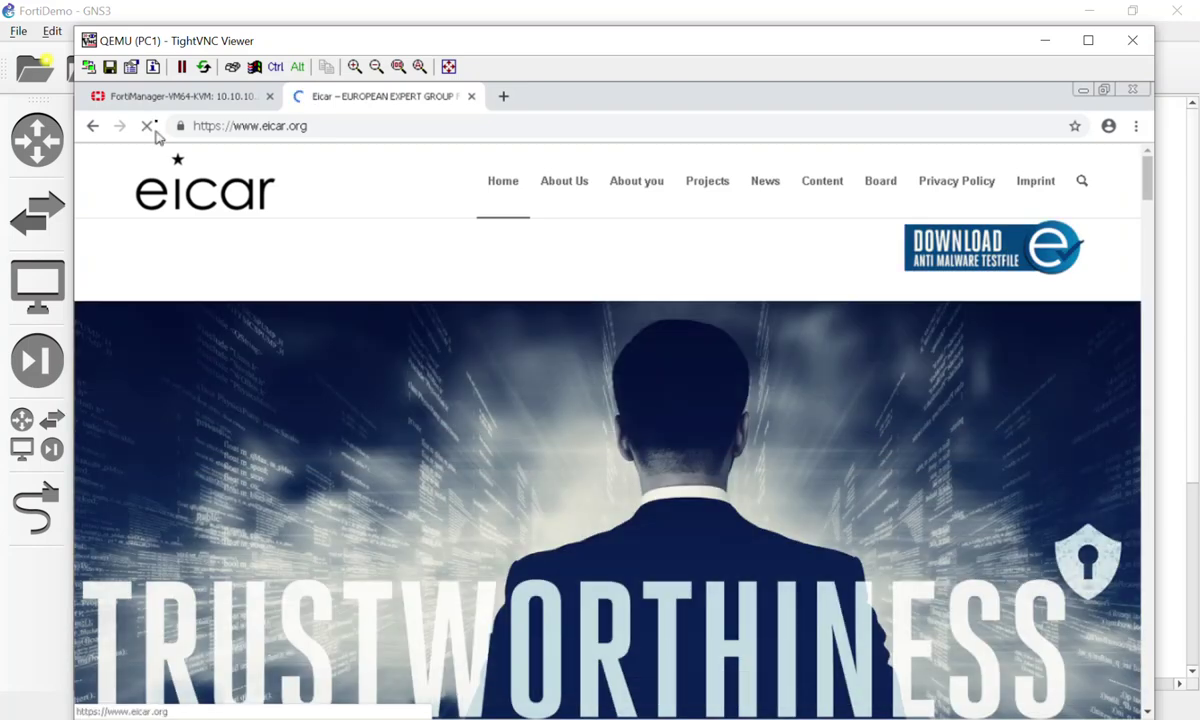
Step: Open the EICAR test-file Download page, then check FortiManager's install progress
click(209, 126)
click(214, 126)
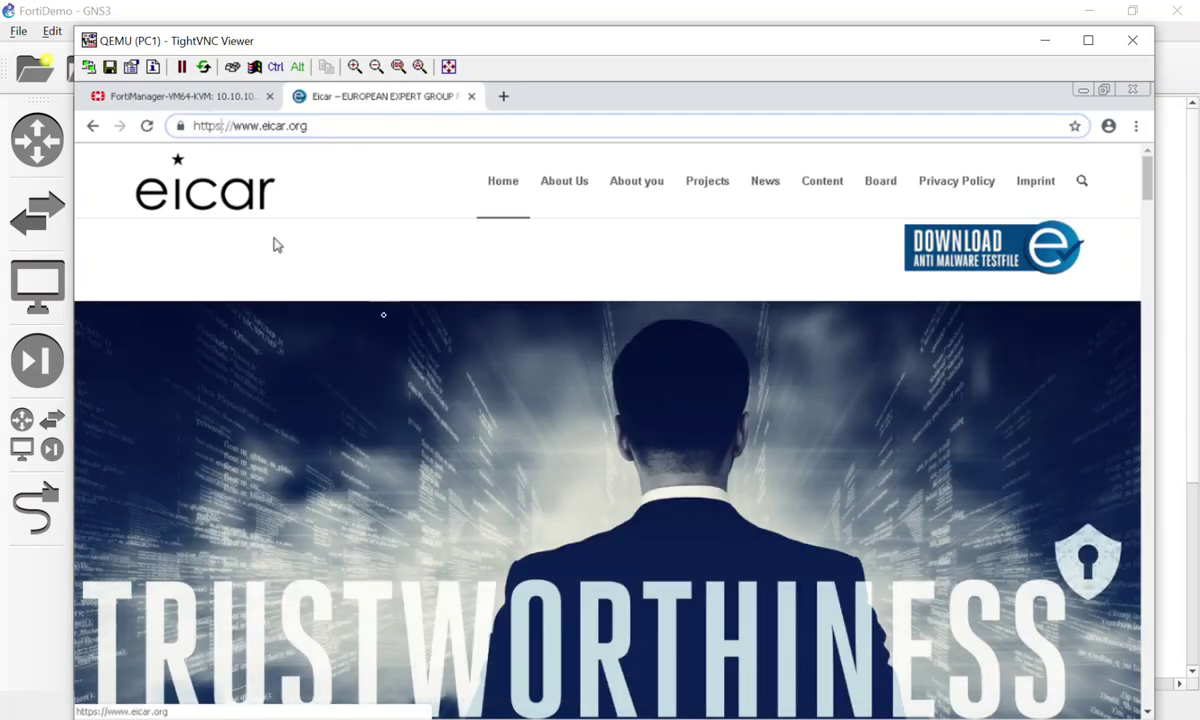
scroll(566, 452, down, 3)
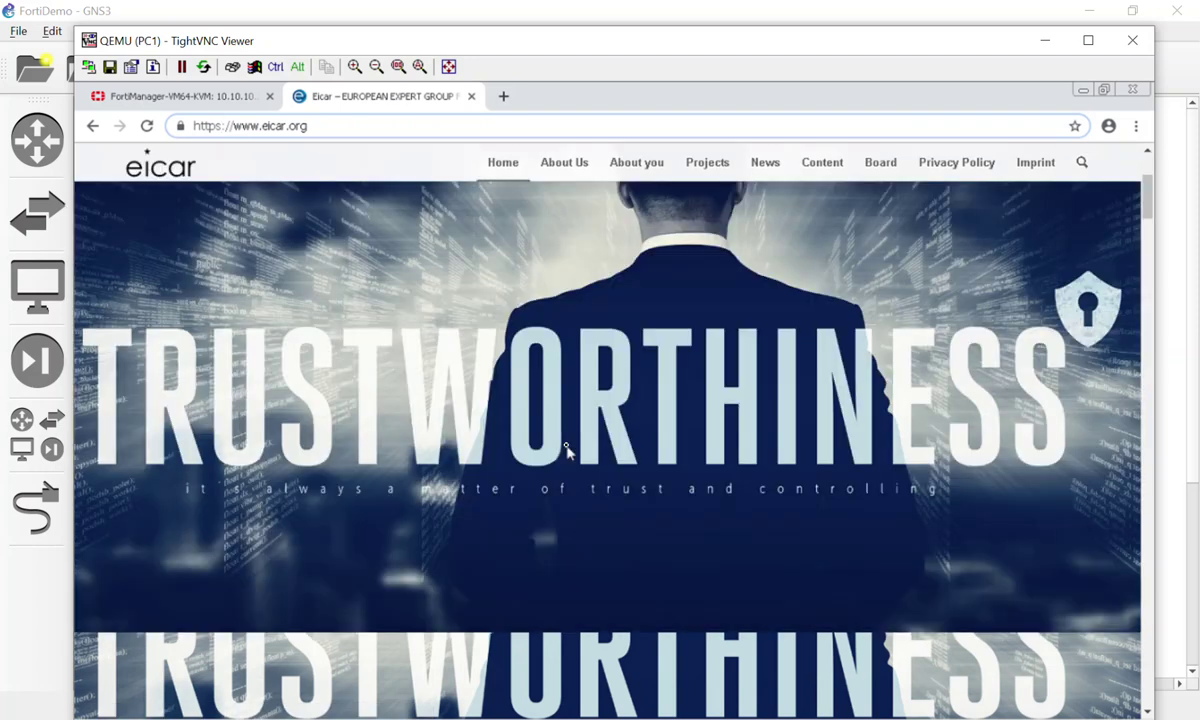
scroll(362, 262, up, 3)
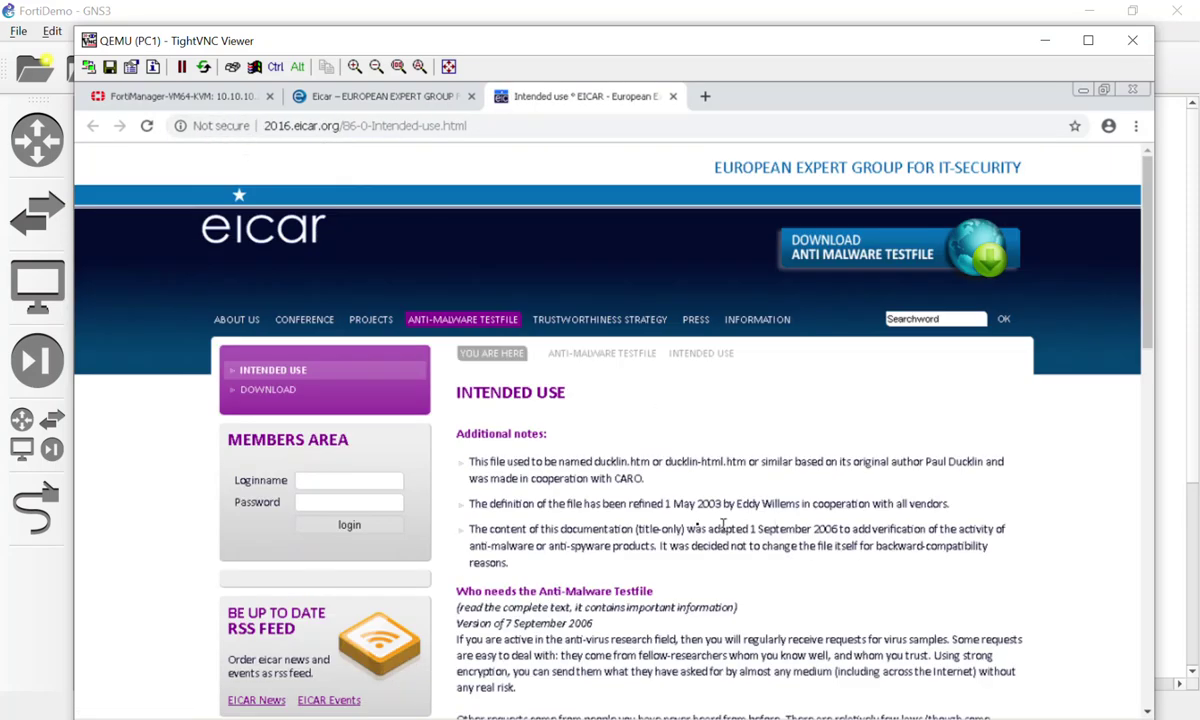
click(298, 388)
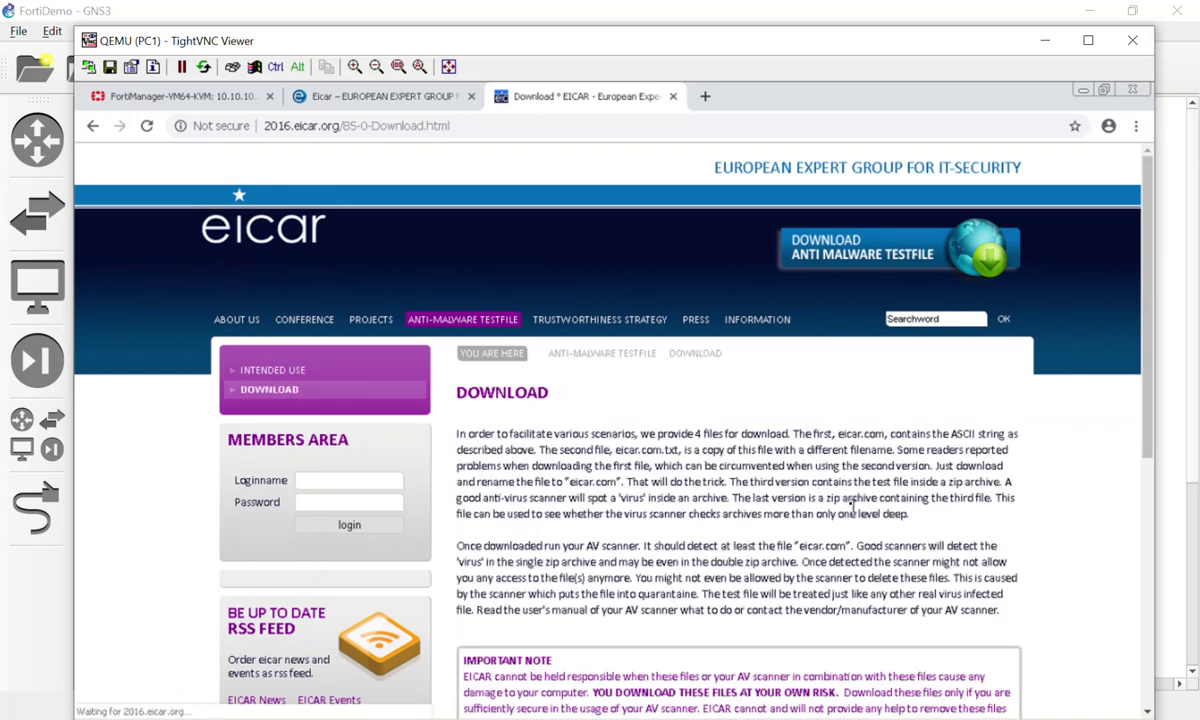
scroll(852, 510, down, 5)
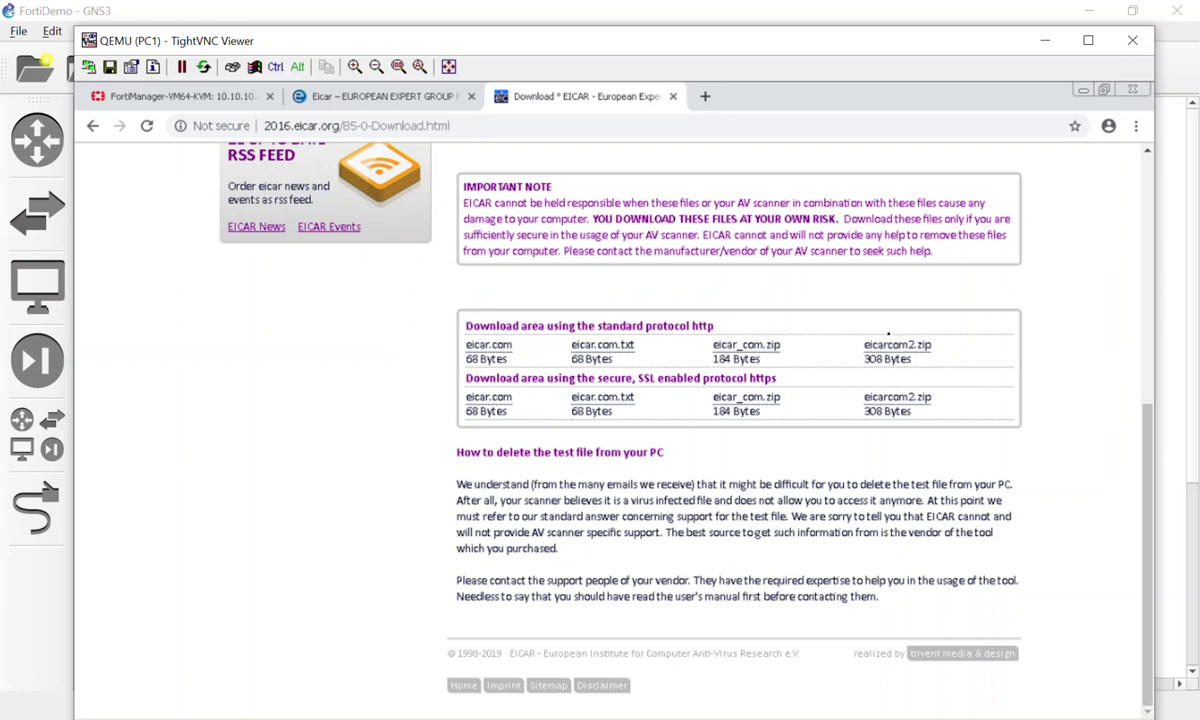
click(163, 96)
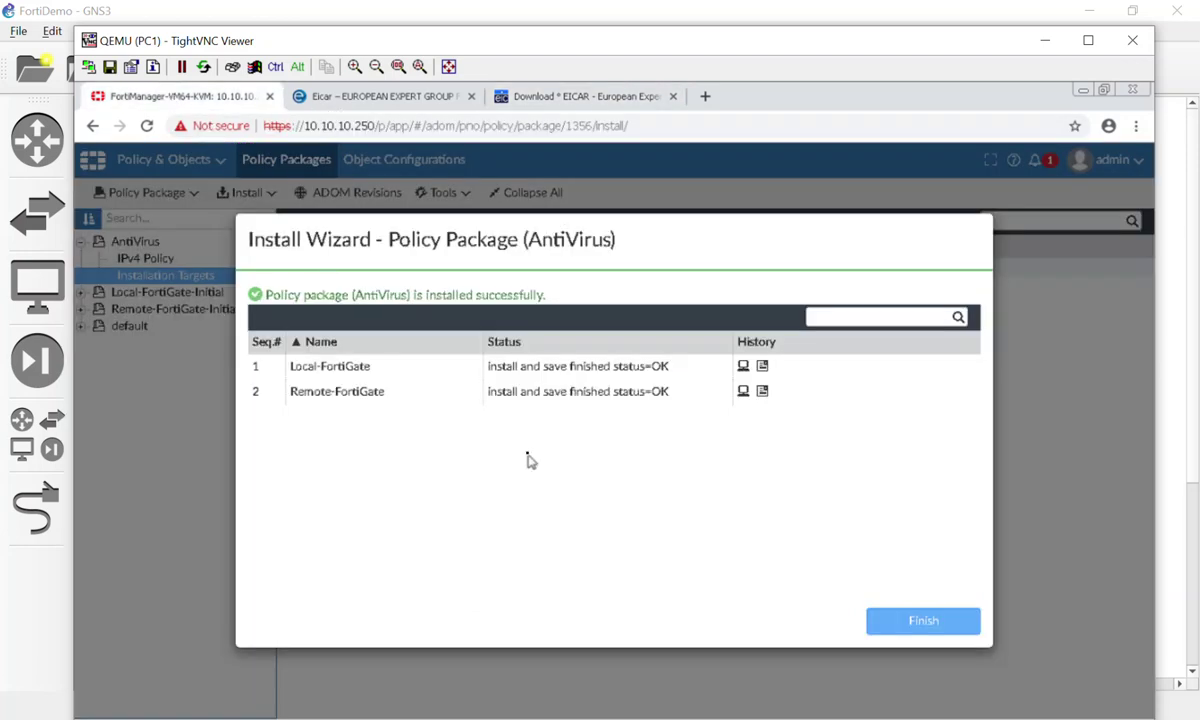
Step: Finish the install wizard and confirm both FortiGates are Synchronized in Device Manager
click(968, 621)
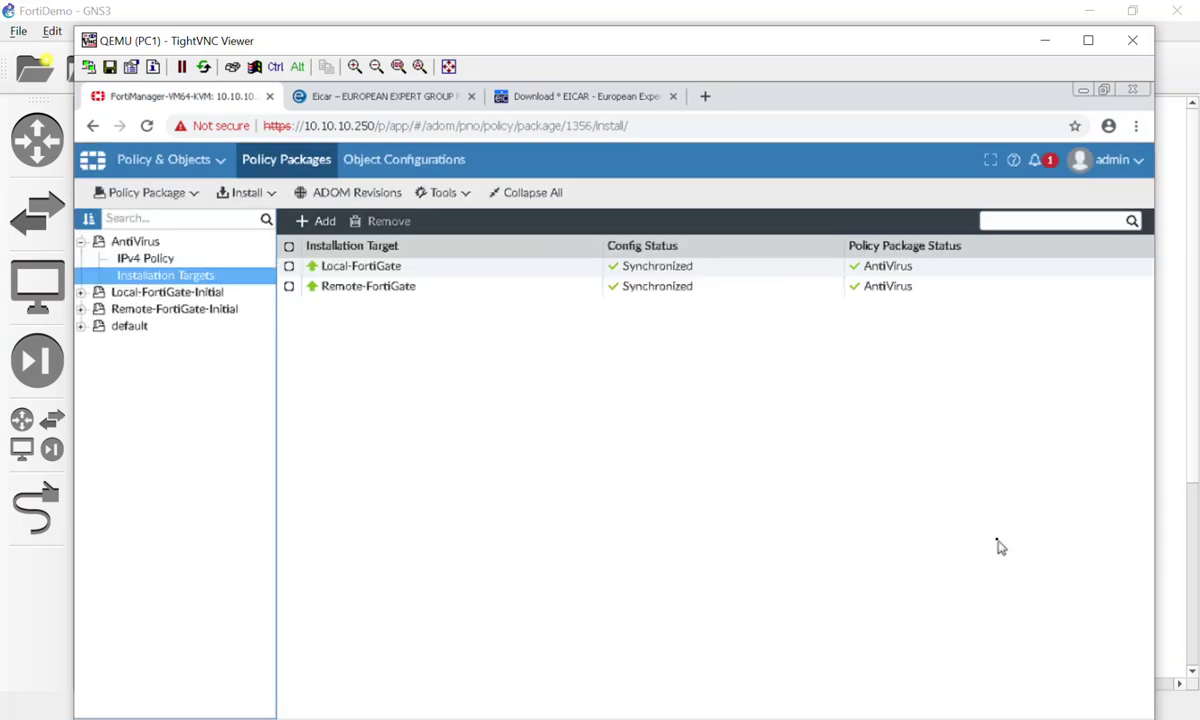
click(183, 163)
click(160, 210)
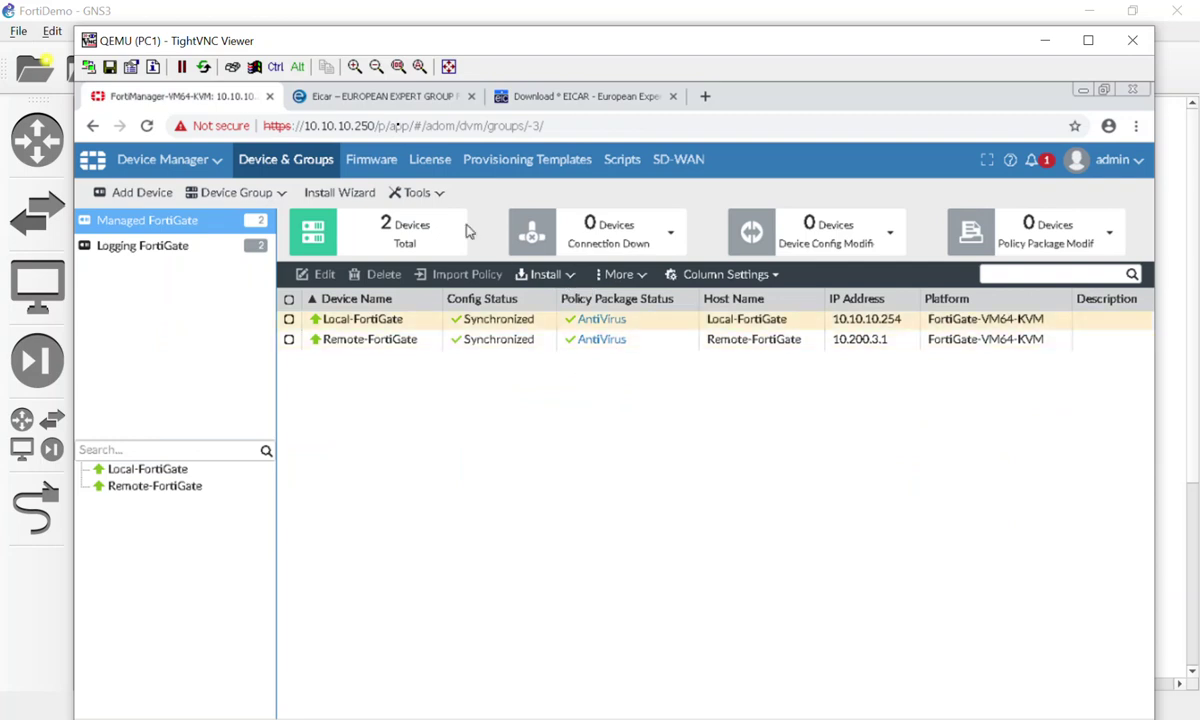
click(531, 100)
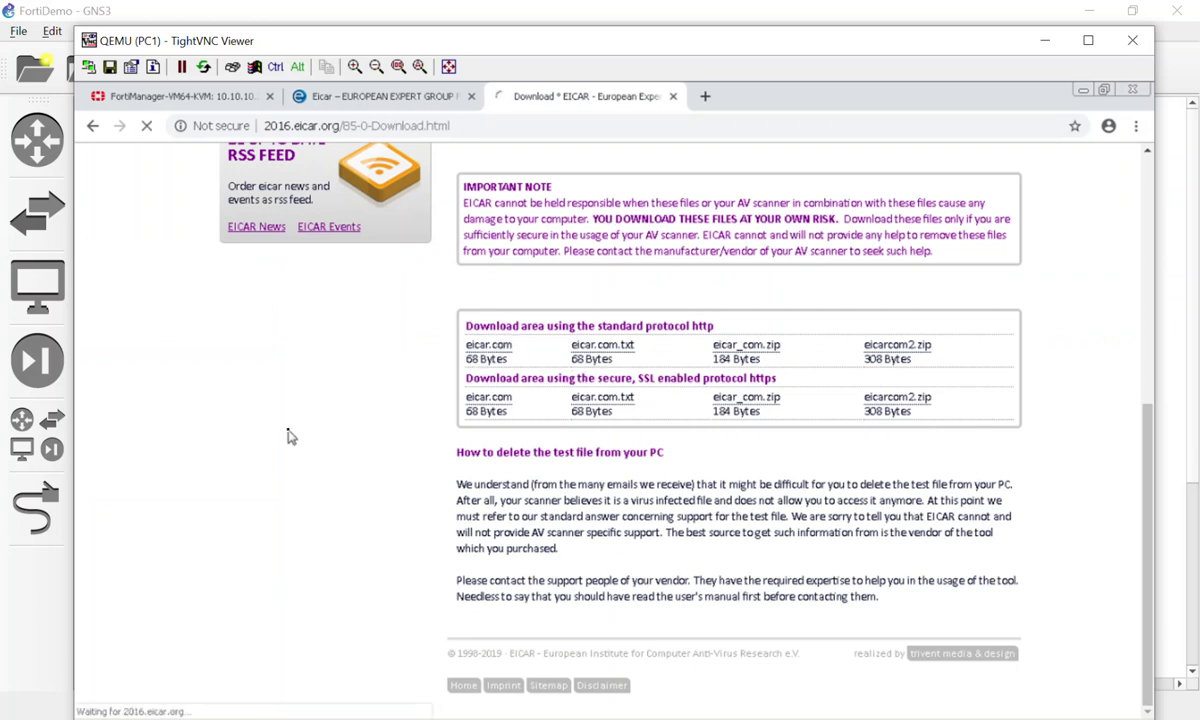
Step: Review the High Security Alert blocking the eicar.com download, then return to the GNS3 lab topology
drag(329, 260, 985, 690)
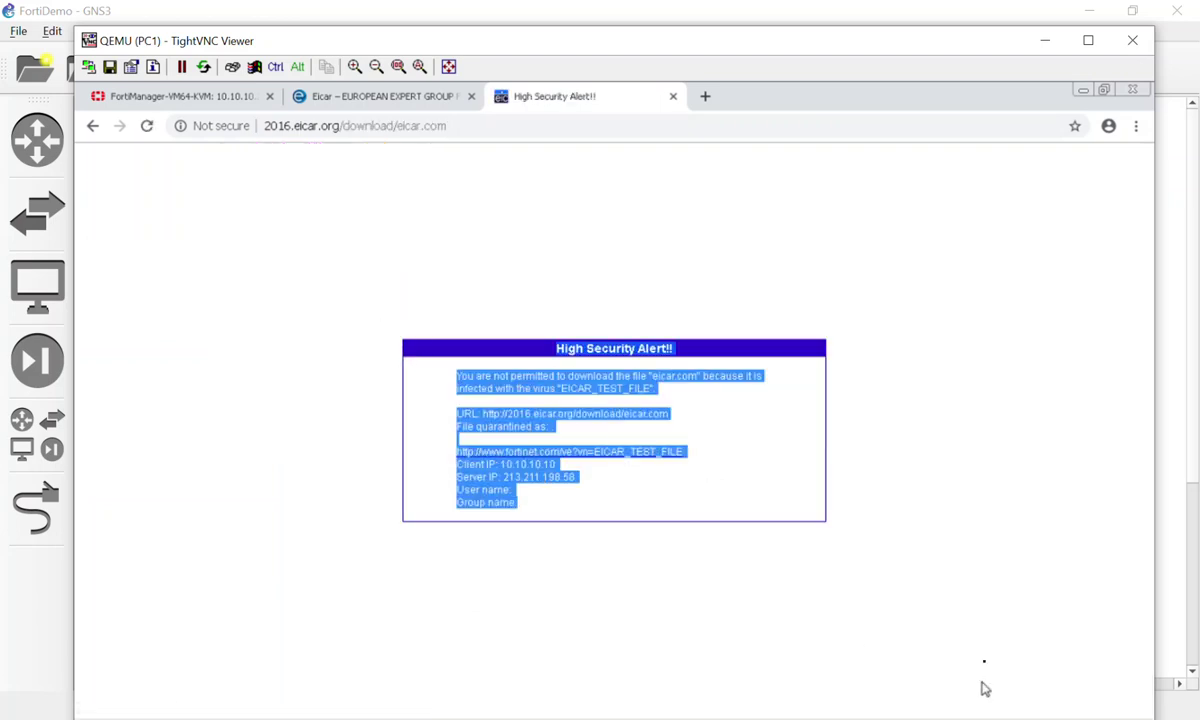
click(961, 588)
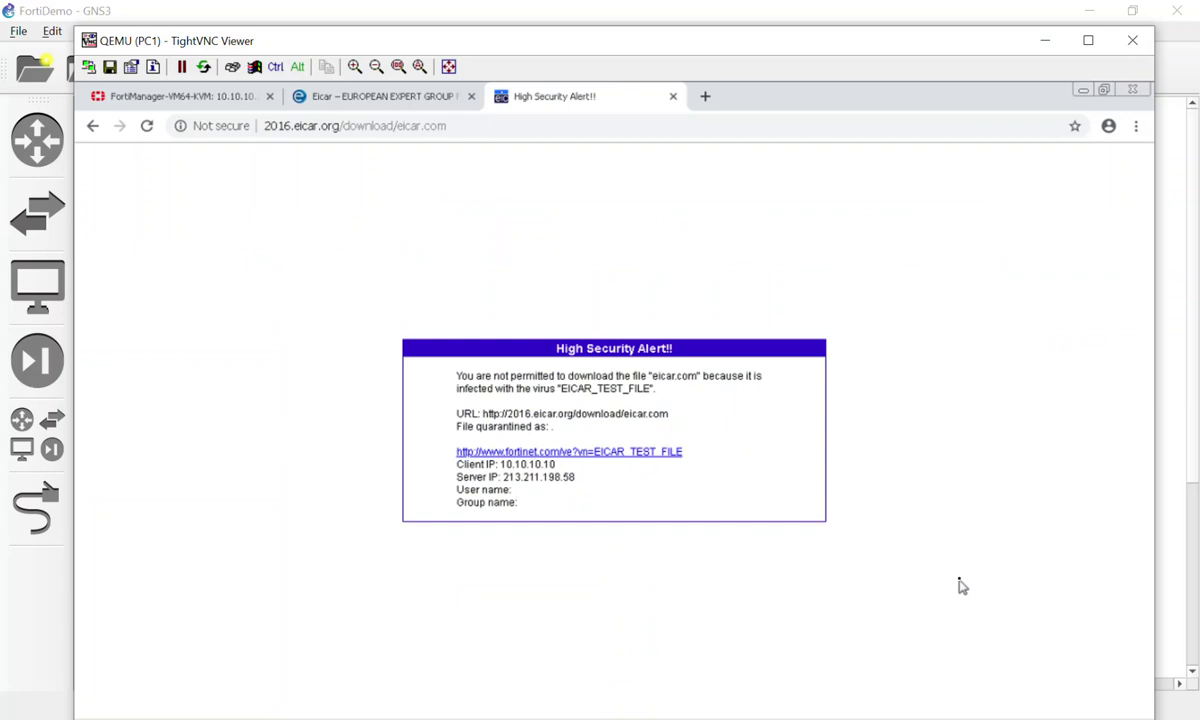
click(676, 9)
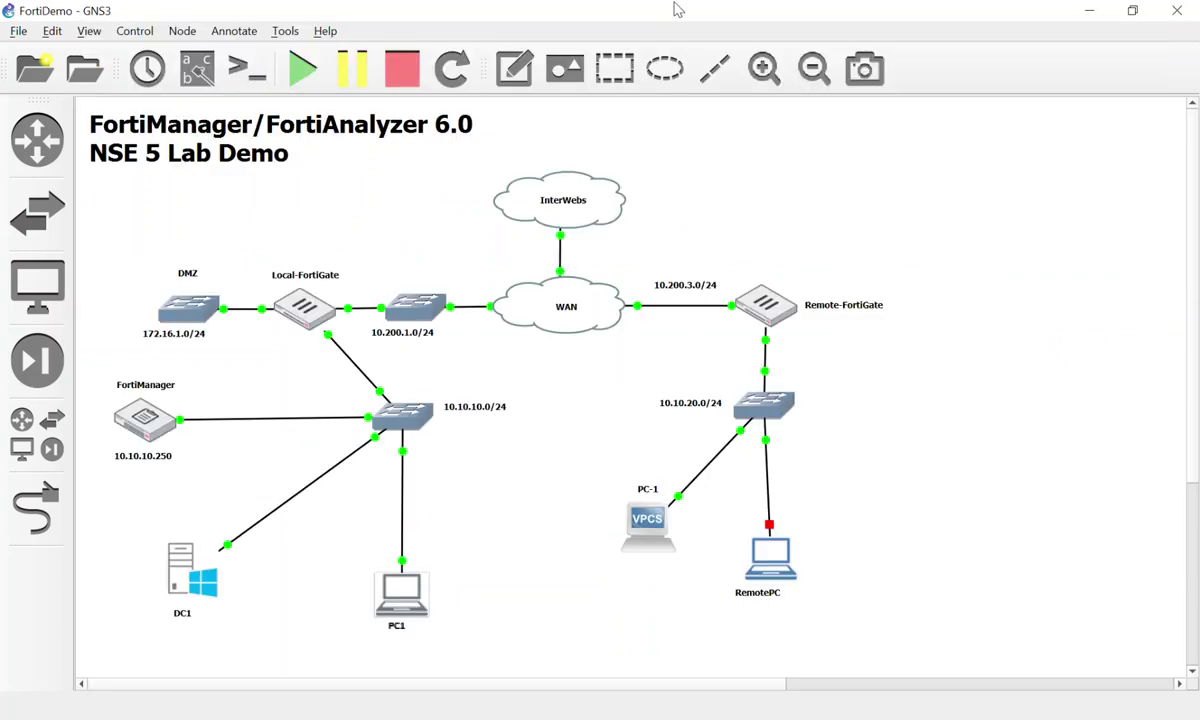